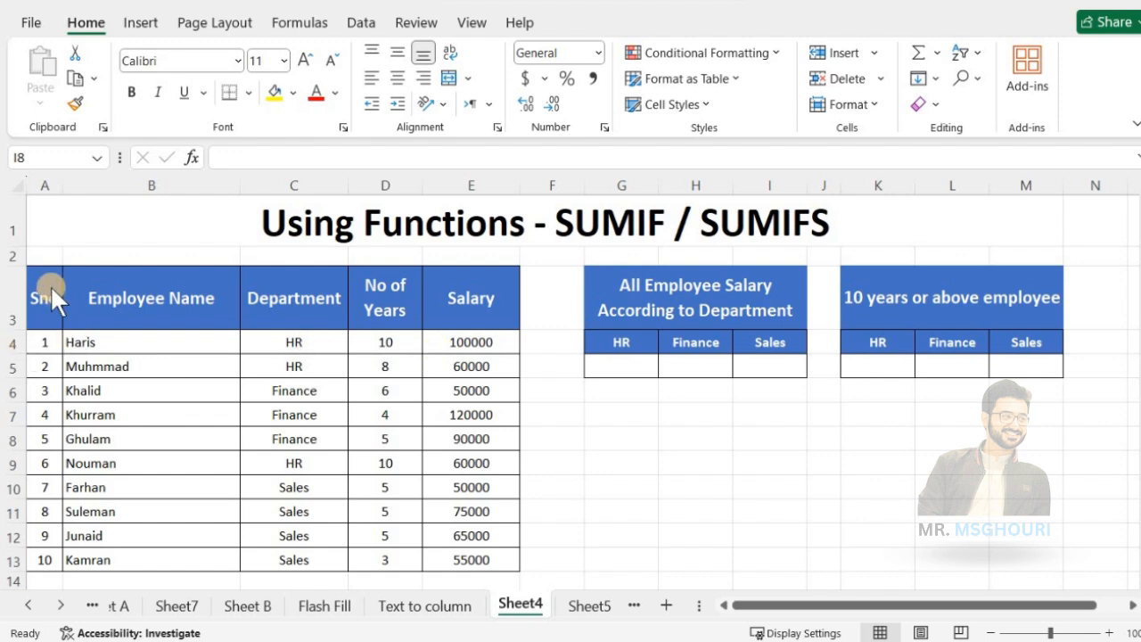
# Examine the employee table's name, department, years and salary columns and the headings of the department salary summary
pyautogui.moveTo(47, 296); pyautogui.dragTo(153, 562)
pyautogui.click(148, 354)
pyautogui.moveTo(268, 298); pyautogui.dragTo(295, 560)
pyautogui.moveTo(386, 310); pyautogui.dragTo(395, 553)
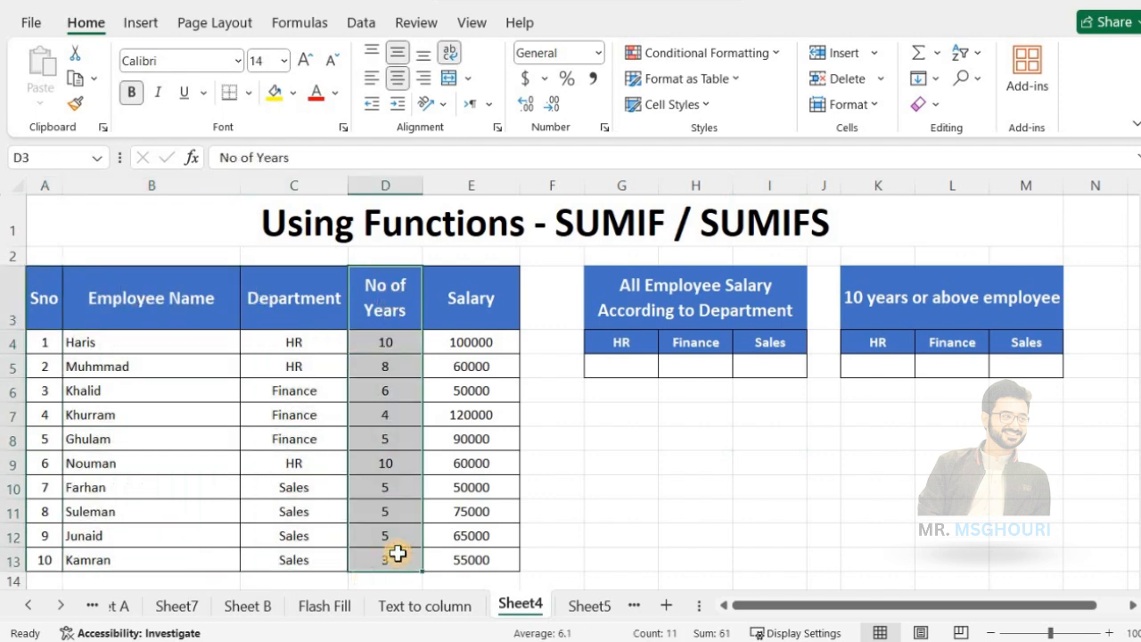
pyautogui.moveTo(506, 301); pyautogui.dragTo(505, 566)
pyautogui.click(474, 461)
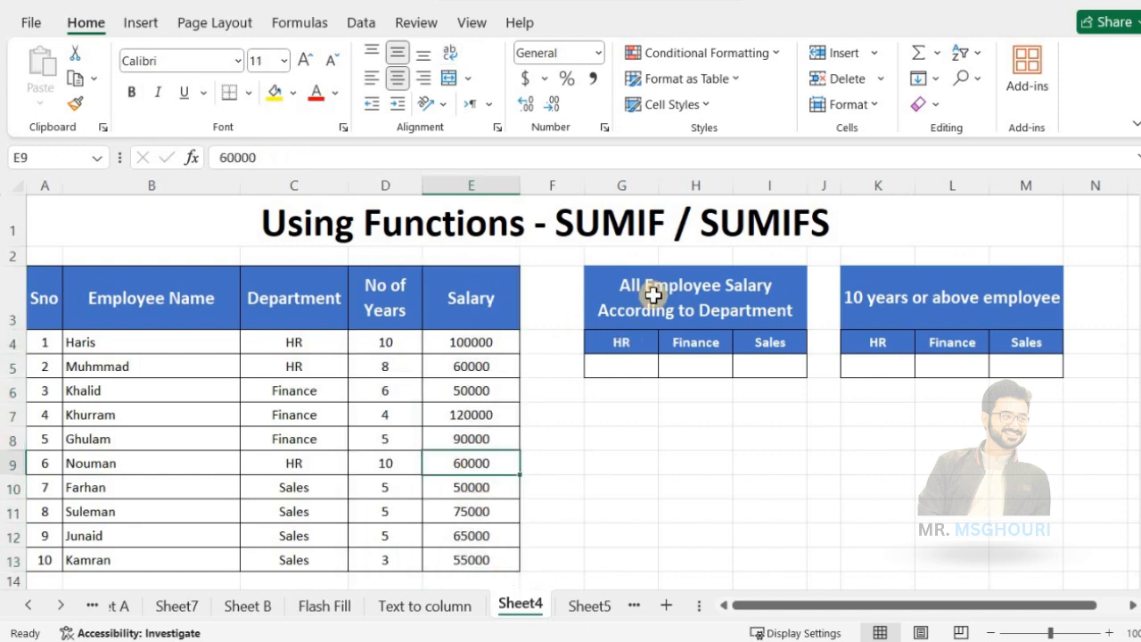
pyautogui.click(651, 290)
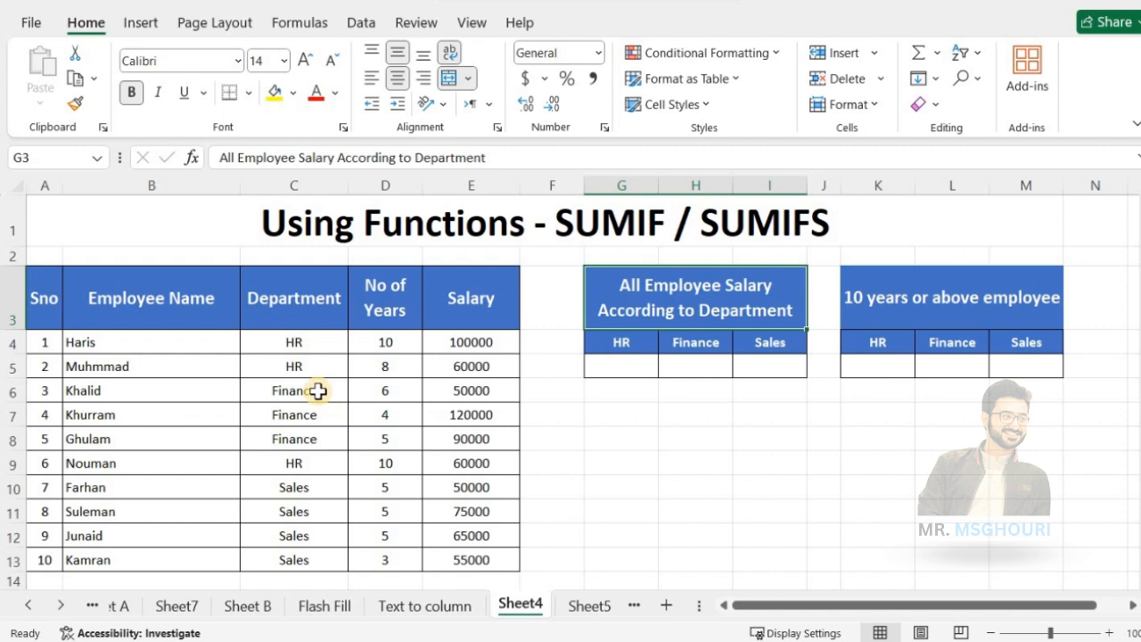
pyautogui.click(626, 347)
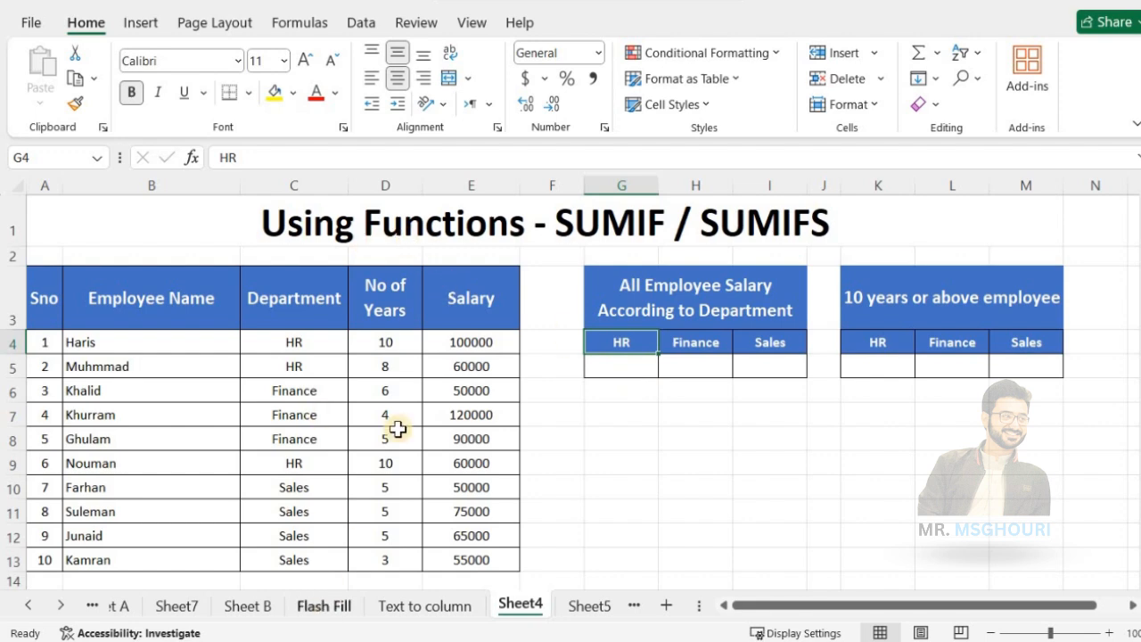
# Enter =SUMIF(C4:C13,"HR",E4:E13) in G5 to total the HR department's salaries
pyautogui.click(641, 369)
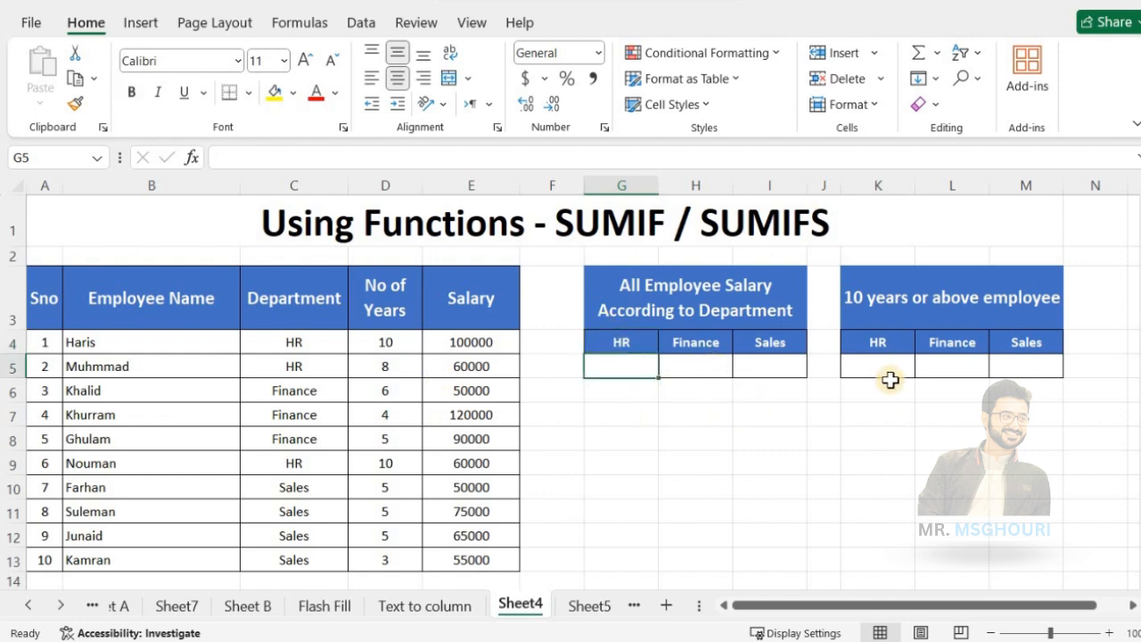
pyautogui.write('=sum')
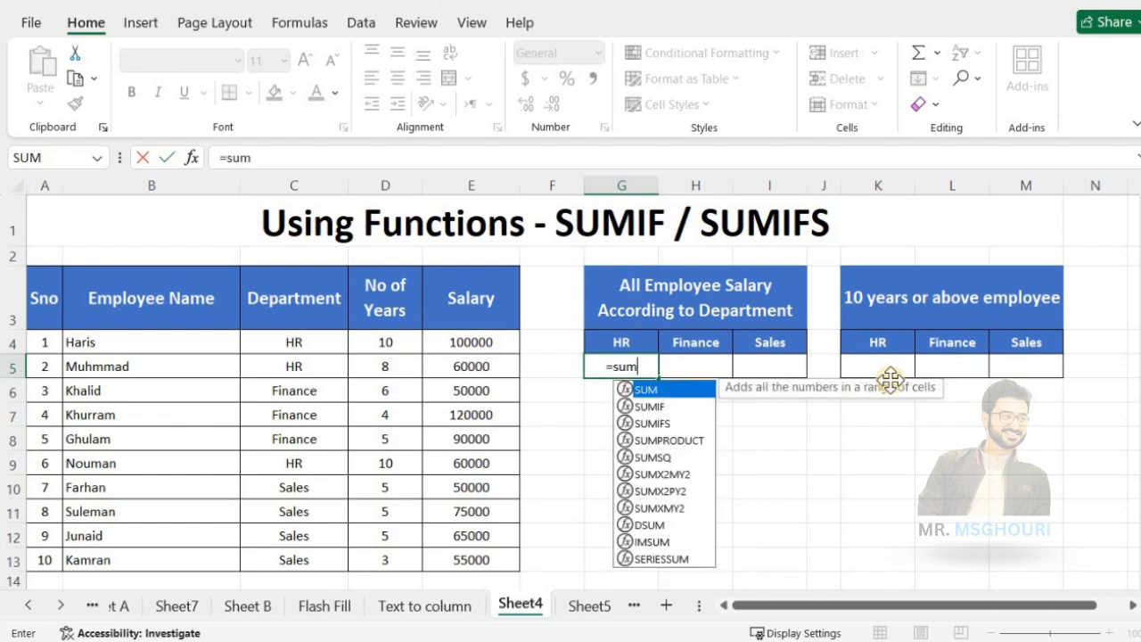
pyautogui.write('if')
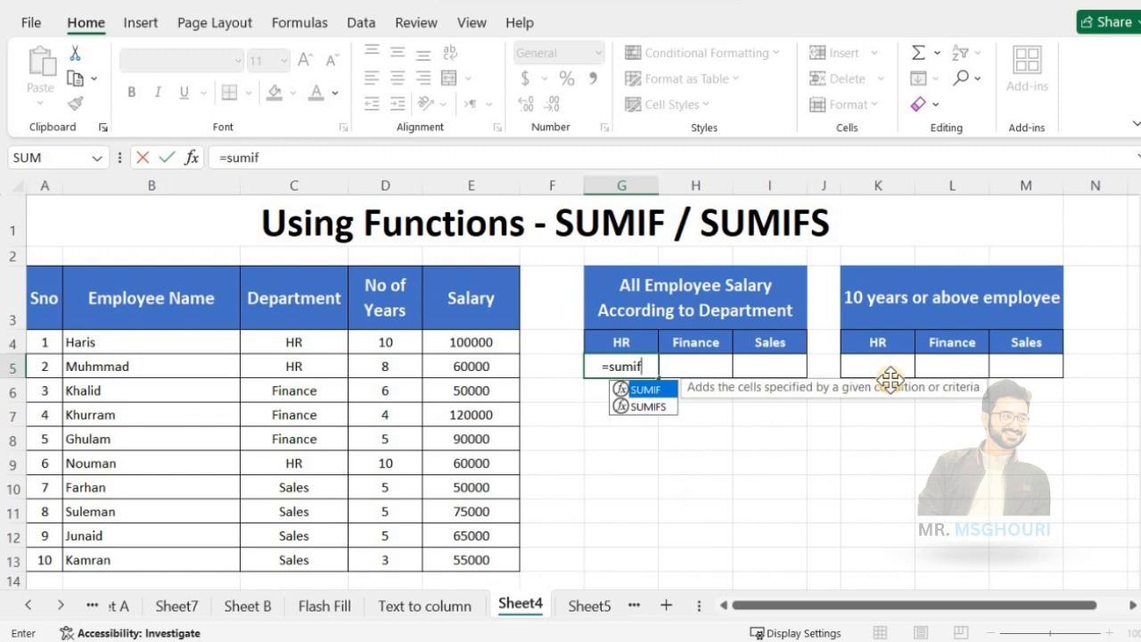
pyautogui.write('(')
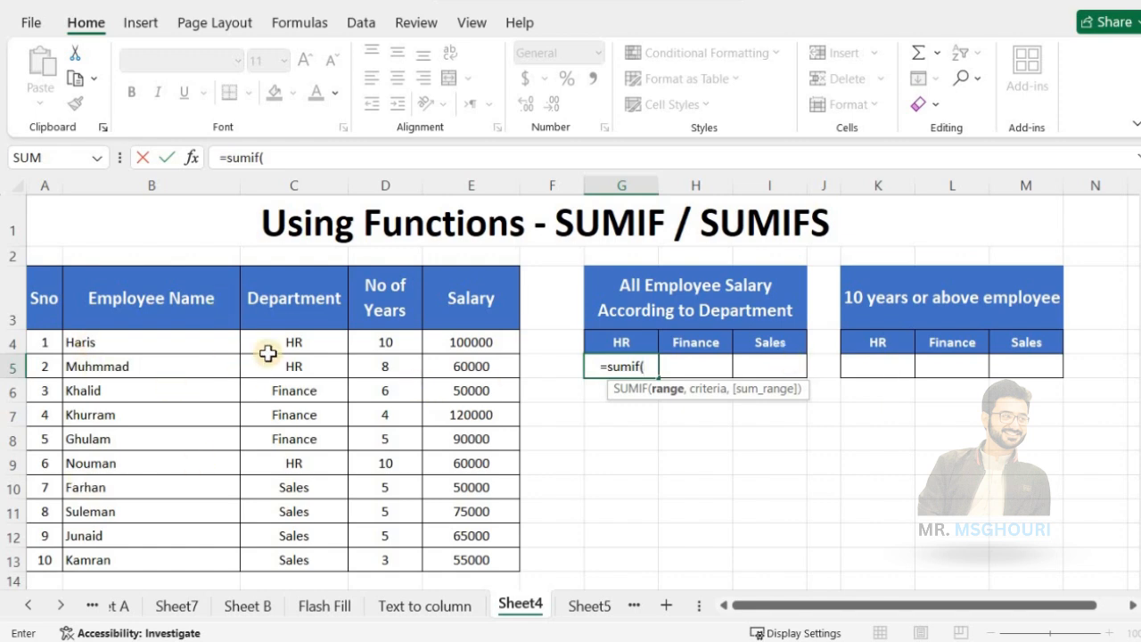
pyautogui.moveTo(306, 344); pyautogui.dragTo(309, 553)
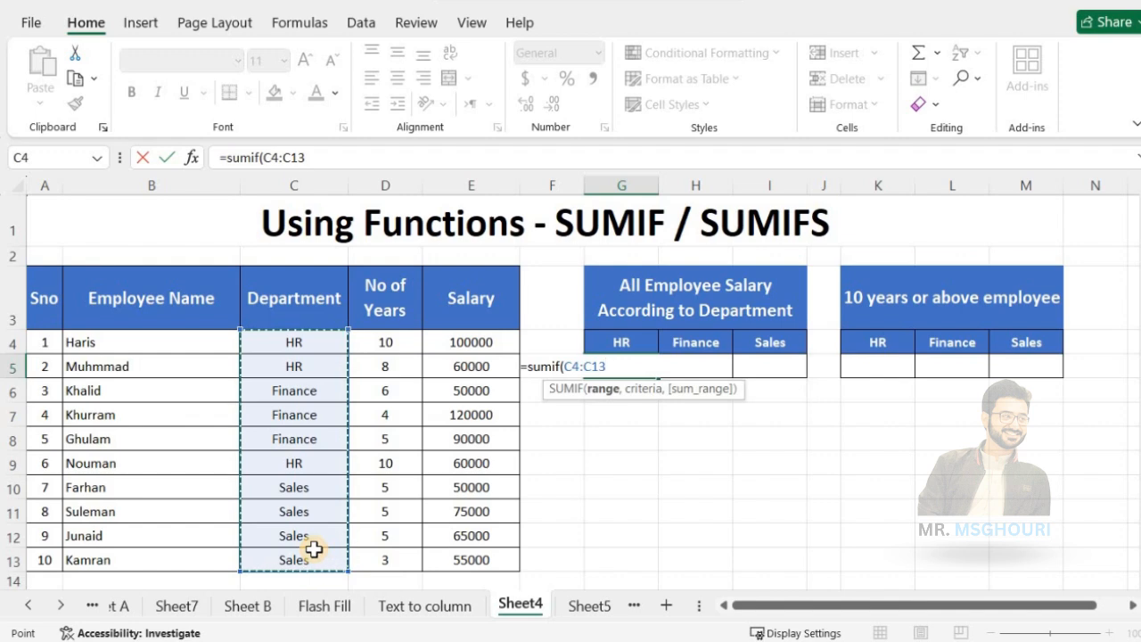
pyautogui.write(',')
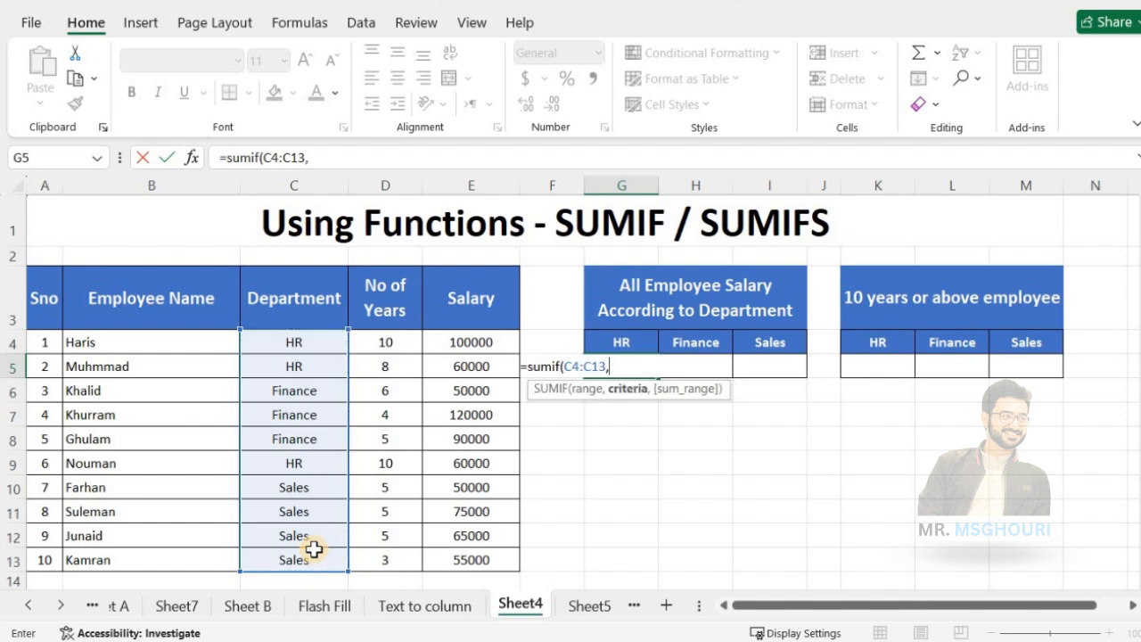
pyautogui.write('"HR",')
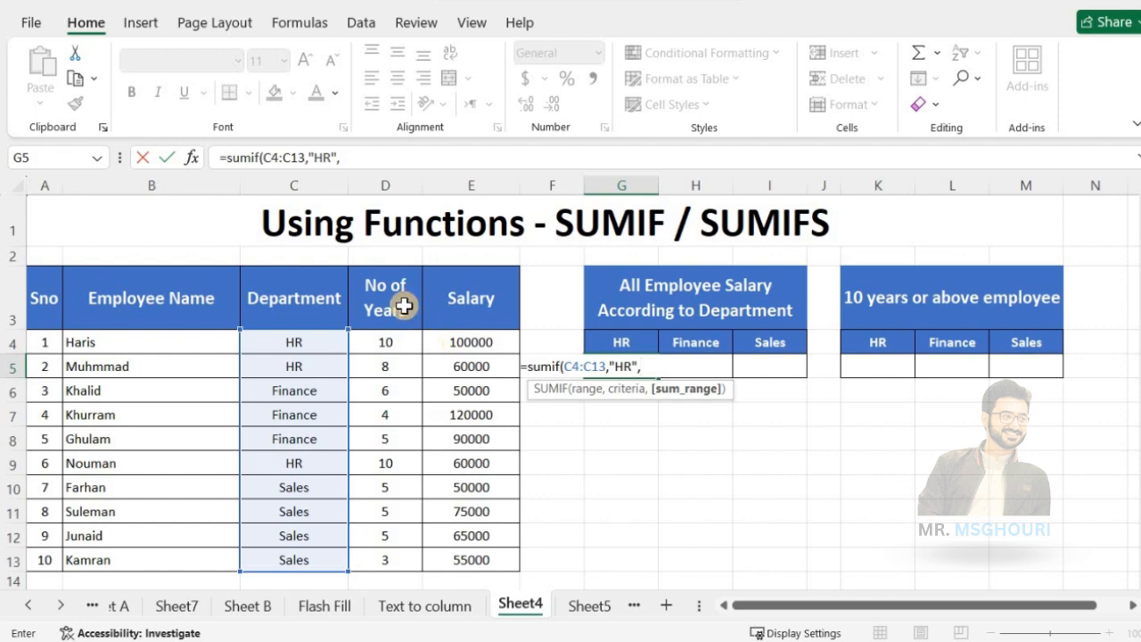
pyautogui.click(461, 347)
pyautogui.moveTo(460, 352); pyautogui.dragTo(450, 534)
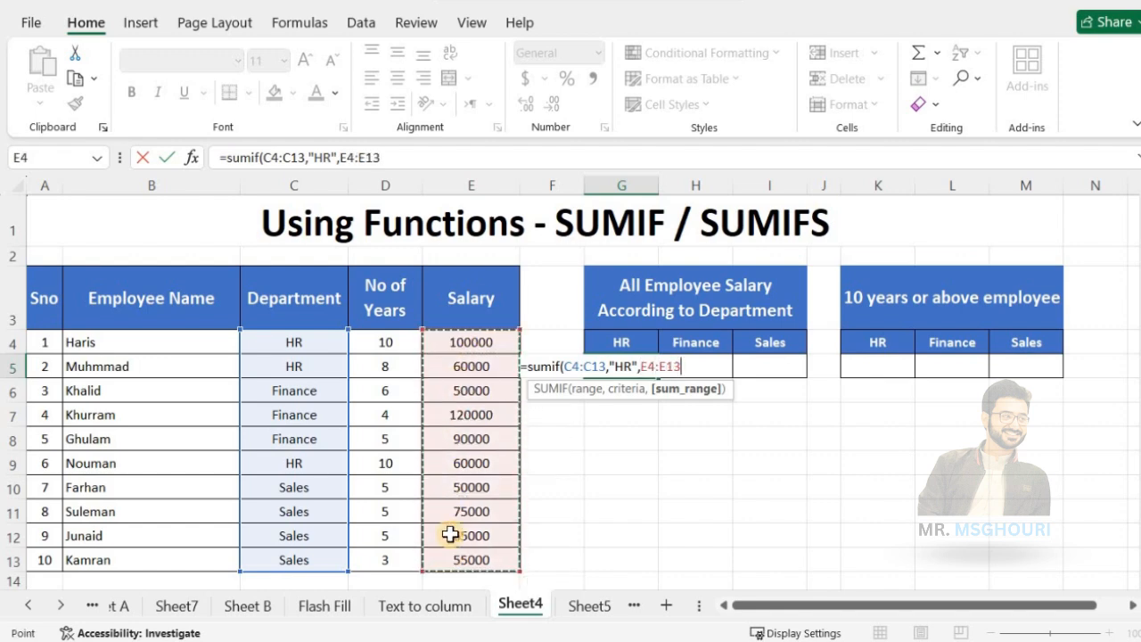
pyautogui.write(')')
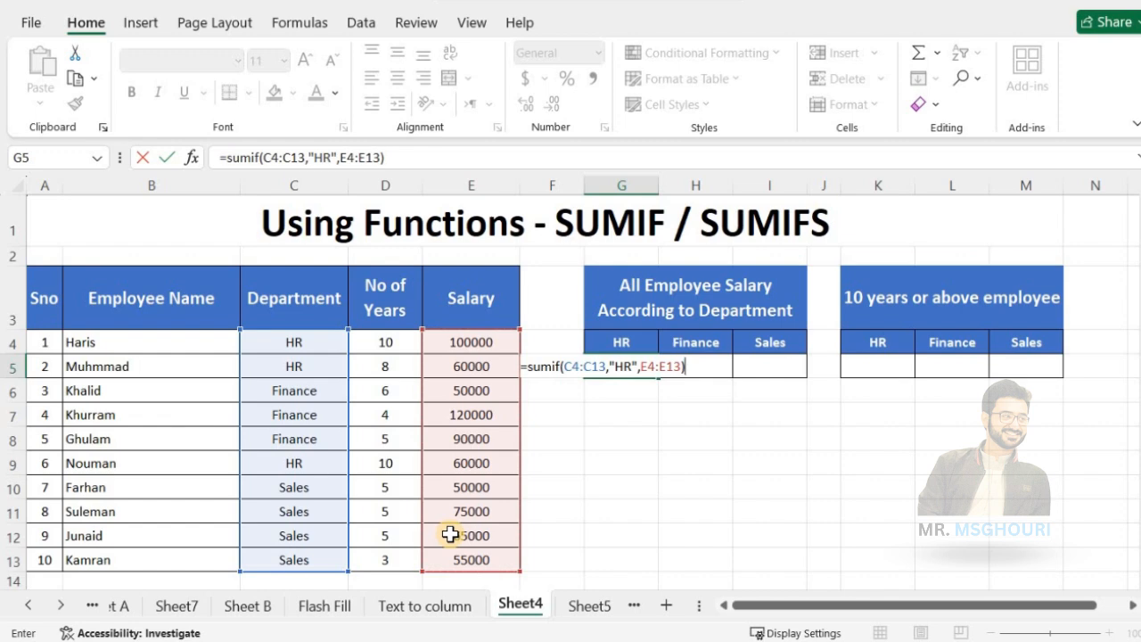
pyautogui.press('Return')
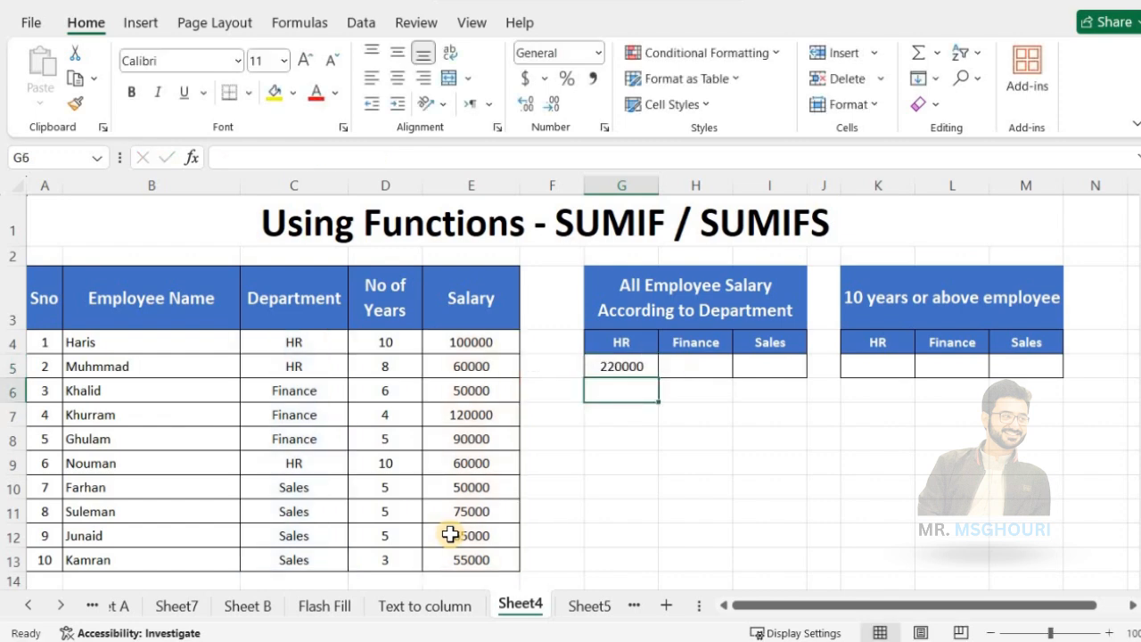
# Check the HR total by selecting the three HR salaries in E4, E5 and E9 together
pyautogui.click(622, 356)
pyautogui.click(492, 344)
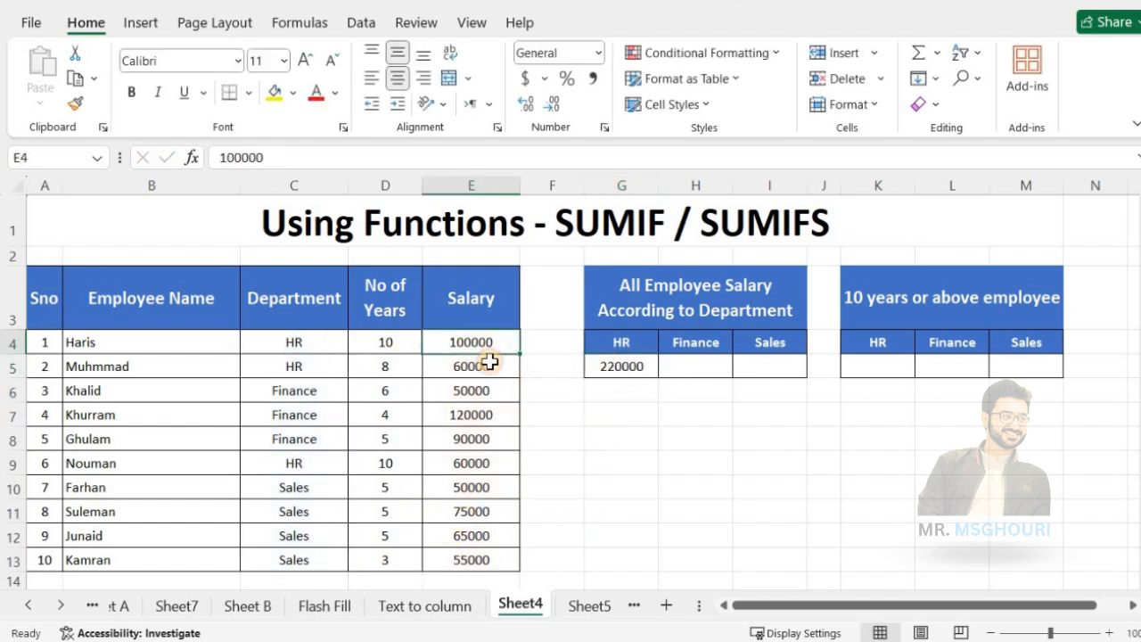
pyautogui.keyDown('ctrl'); pyautogui.click(482, 365); pyautogui.keyUp('ctrl')
pyautogui.keyDown('ctrl'); pyautogui.click(473, 463); pyautogui.keyUp('ctrl')
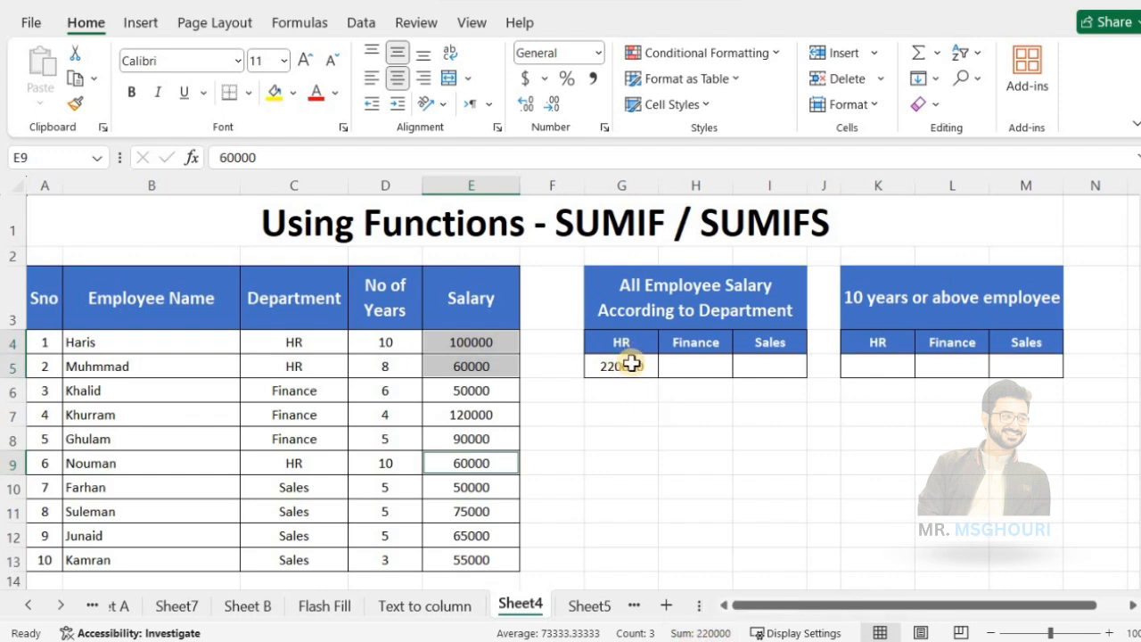
pyautogui.press('Return')
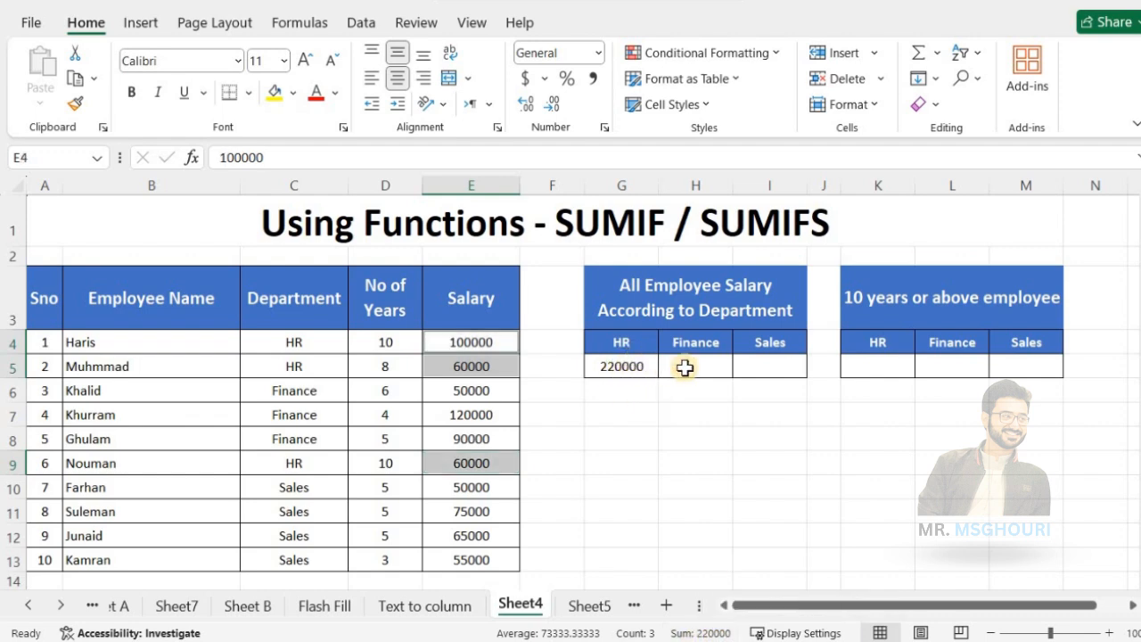
# Copy the HR formula's text from G5 into H5 and change its criterion to "Finance"
pyautogui.click(683, 365)
pyautogui.click(642, 366)
pyautogui.press('F2')
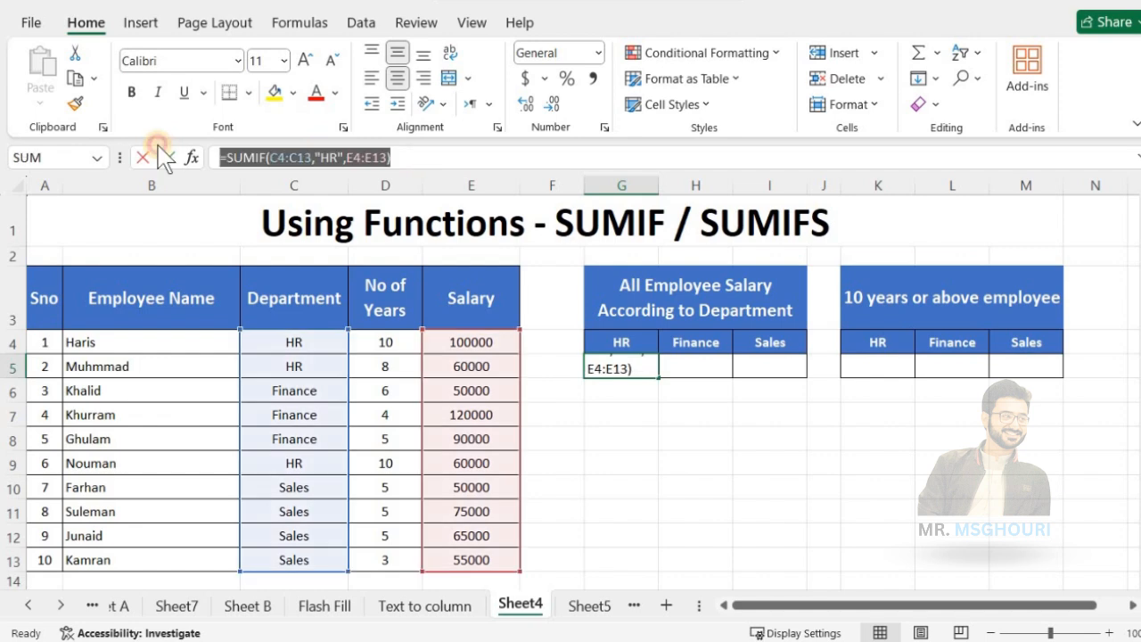
pyautogui.press('Return')
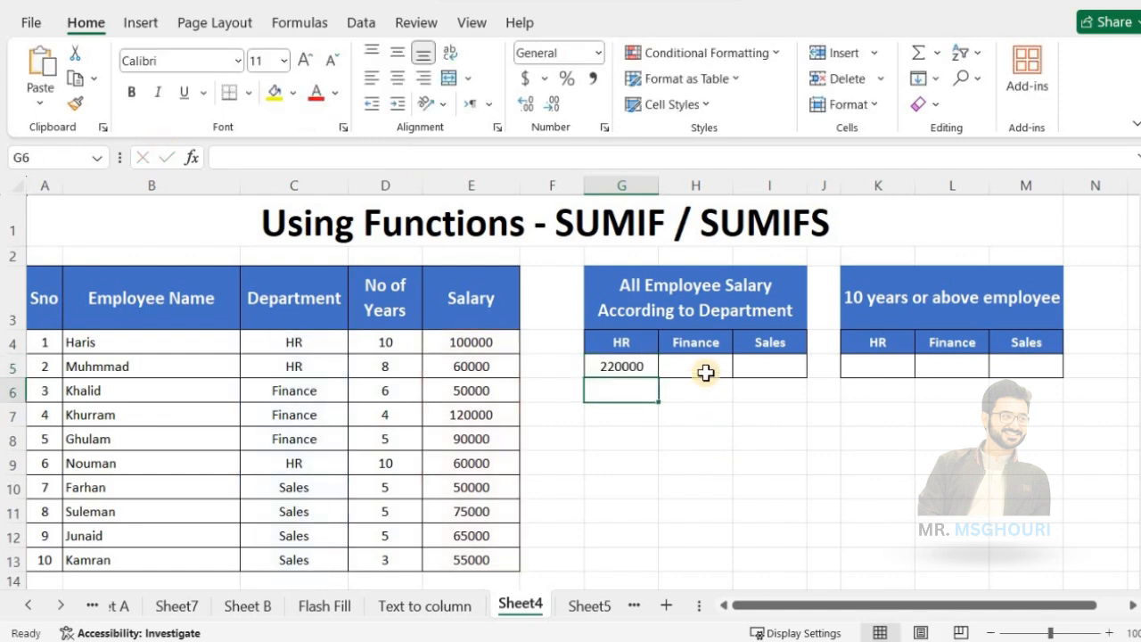
pyautogui.doubleClick(706, 374)
pyautogui.write('=SUMIF(C4:C13,"HR",E4:E13)')
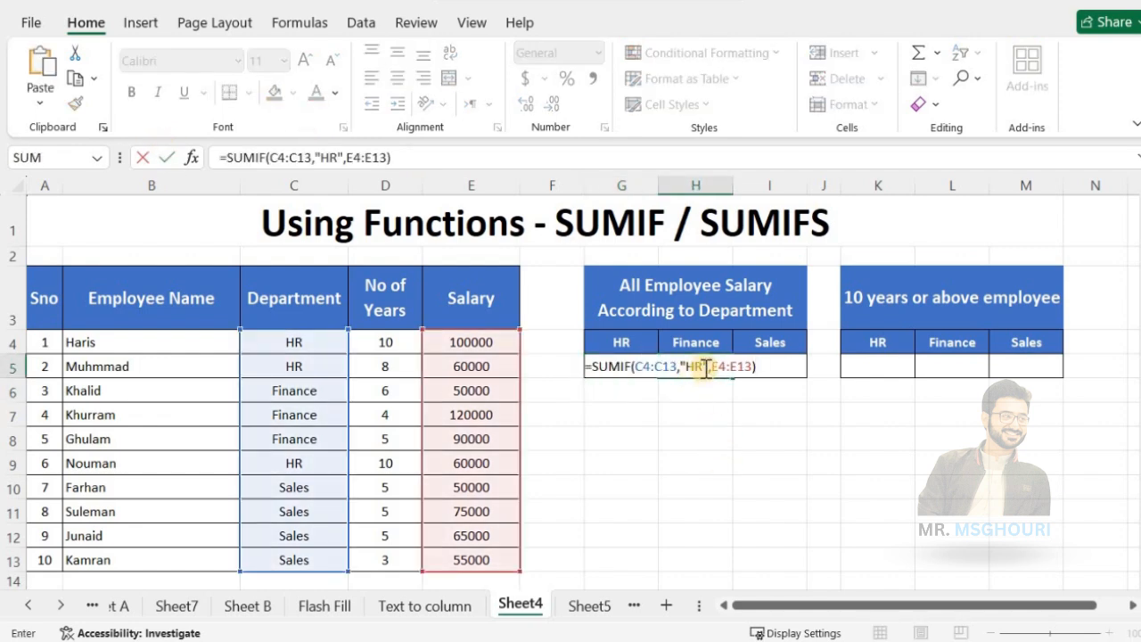
pyautogui.click(695, 367)
pyautogui.press('BackSpace')
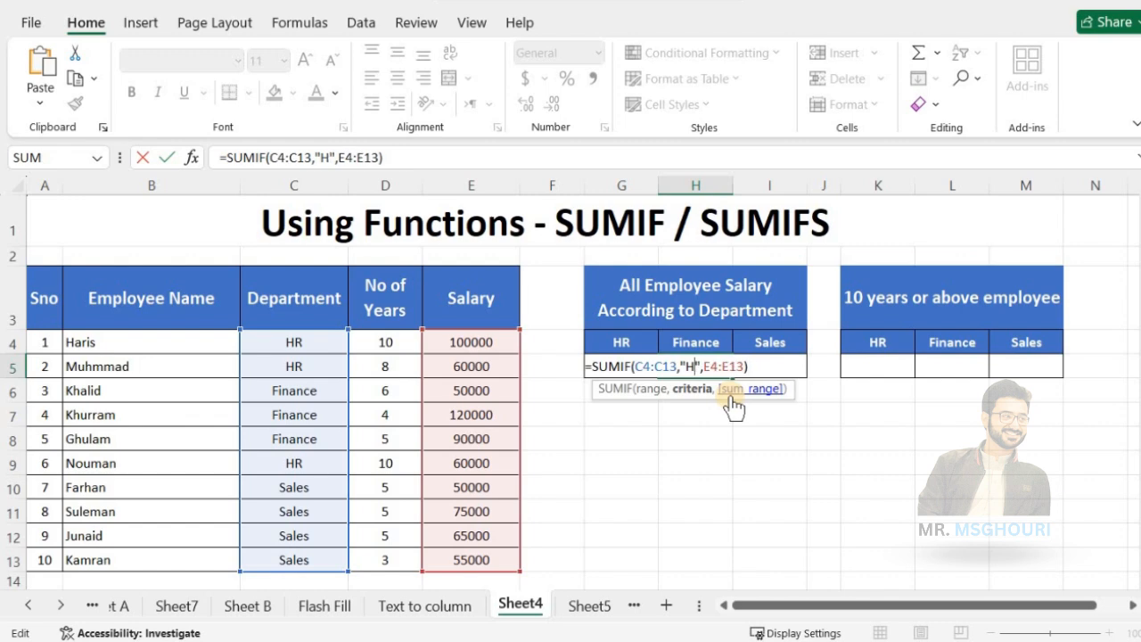
pyautogui.press('Delete')
pyautogui.write('Finance')
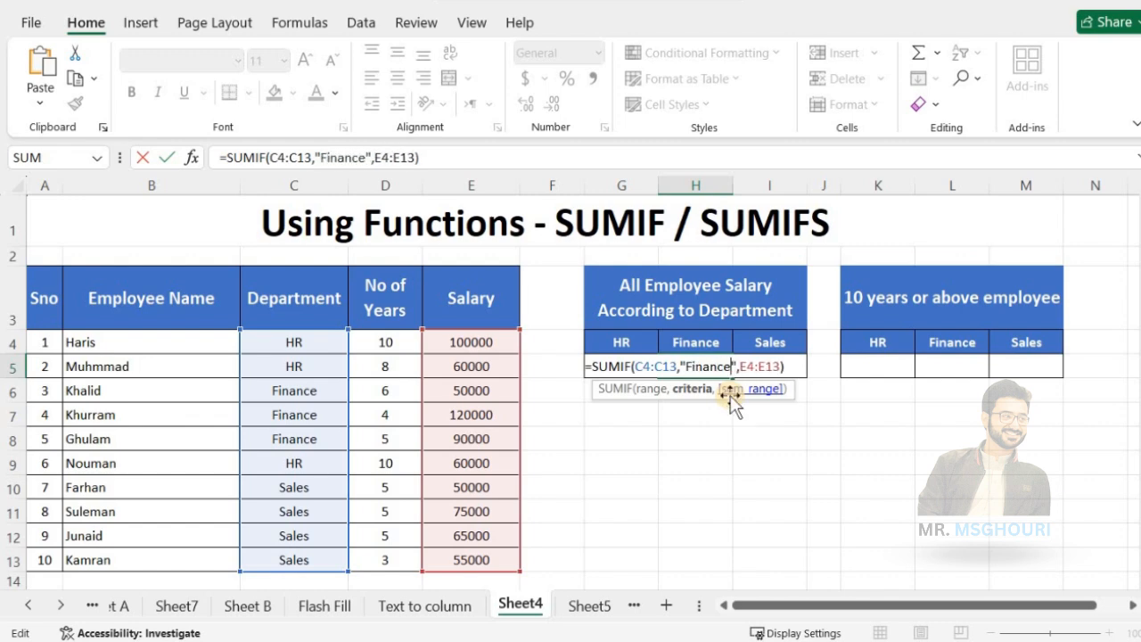
pyautogui.press('Return')
# Paste the same SUMIF formula into I5 and change its criterion to "Sales"
pyautogui.doubleClick(767, 369)
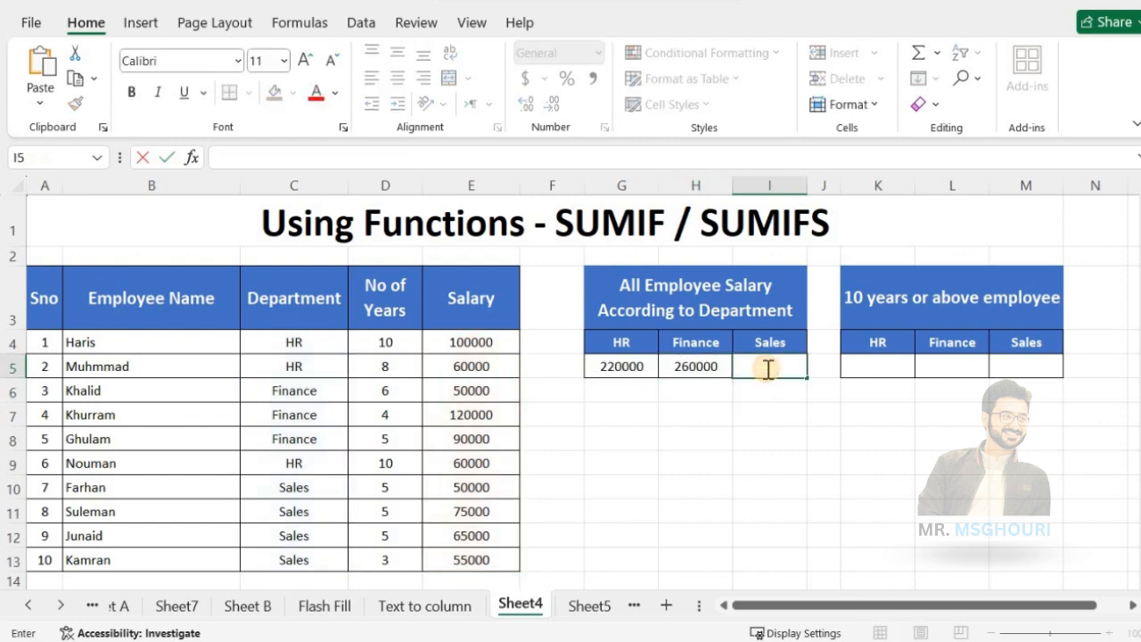
pyautogui.write('=SUMIF(C4:C13,"HR",E4:E13)')
pyautogui.click(768, 367)
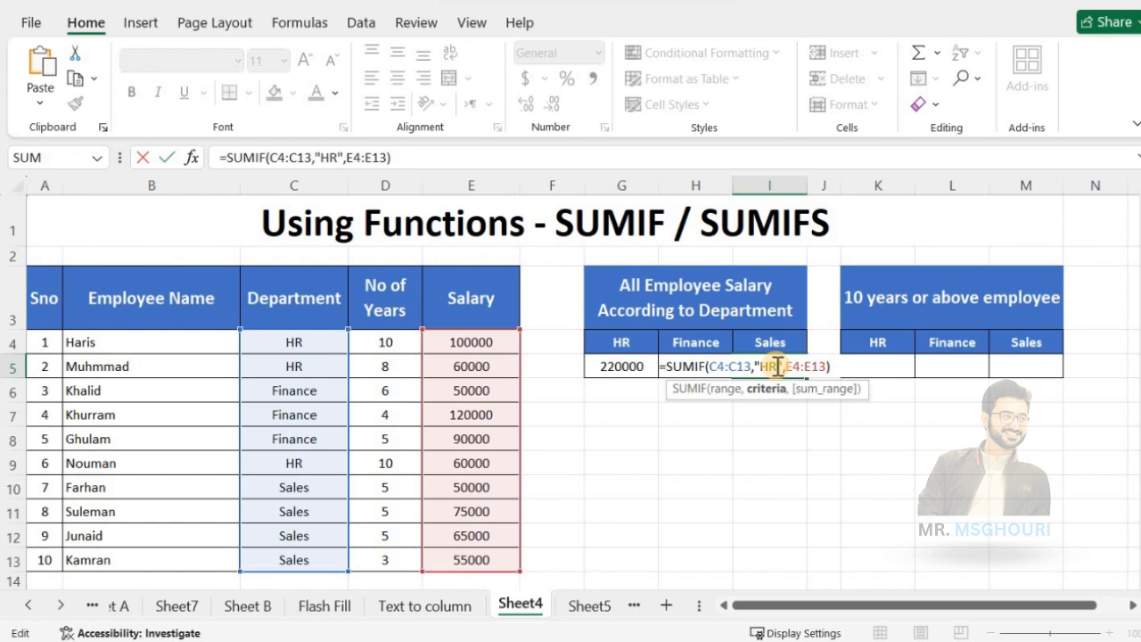
pyautogui.press('BackSpace')
pyautogui.press('BackSpace')
pyautogui.write('Sales')
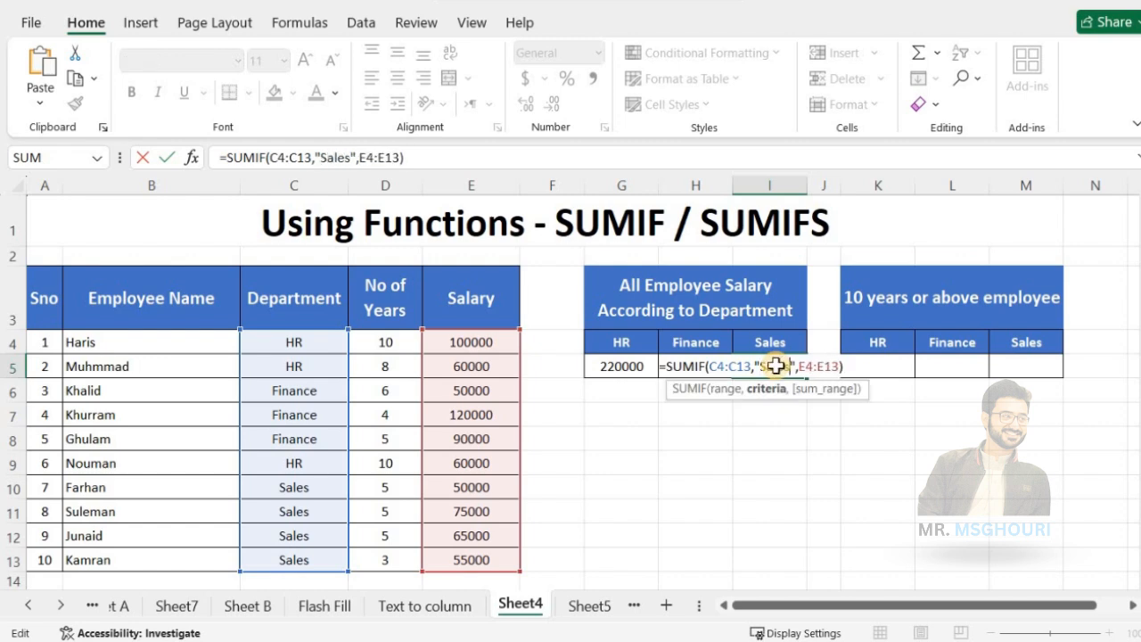
pyautogui.press('Return')
# Review the department and salary ranges against the Finance and Sales totals in H5 and I5
pyautogui.moveTo(290, 342); pyautogui.dragTo(280, 581)
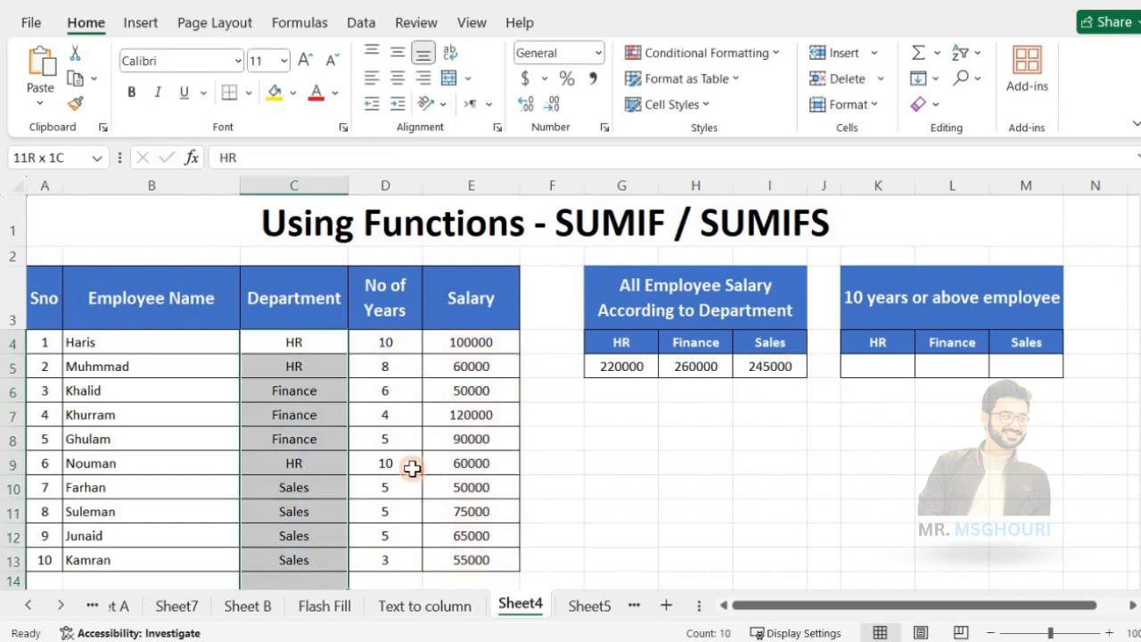
pyautogui.moveTo(484, 341); pyautogui.dragTo(486, 365)
pyautogui.moveTo(478, 513); pyautogui.dragTo(472, 560)
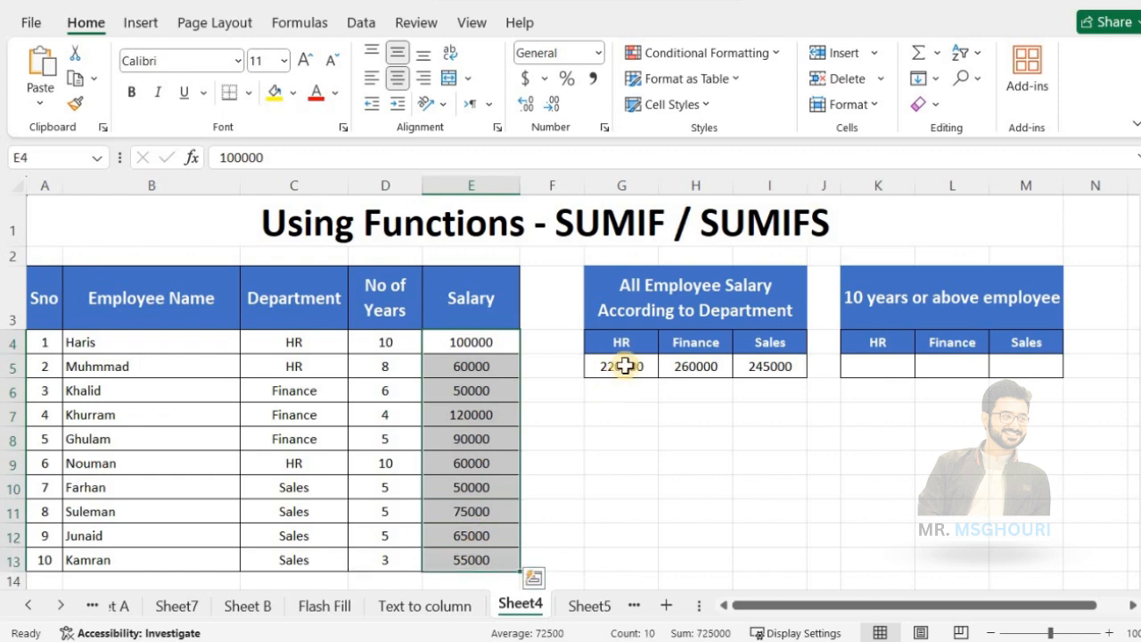
pyautogui.click(711, 375)
pyautogui.click(755, 365)
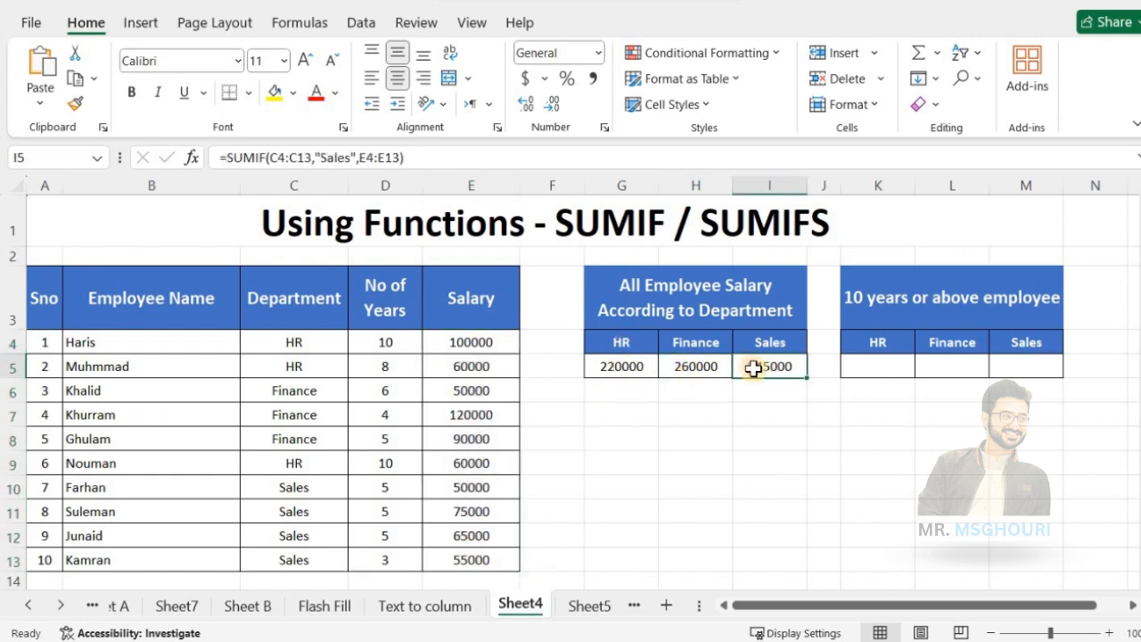
# Change the first employee's department in C4 to Finance
pyautogui.click(304, 347)
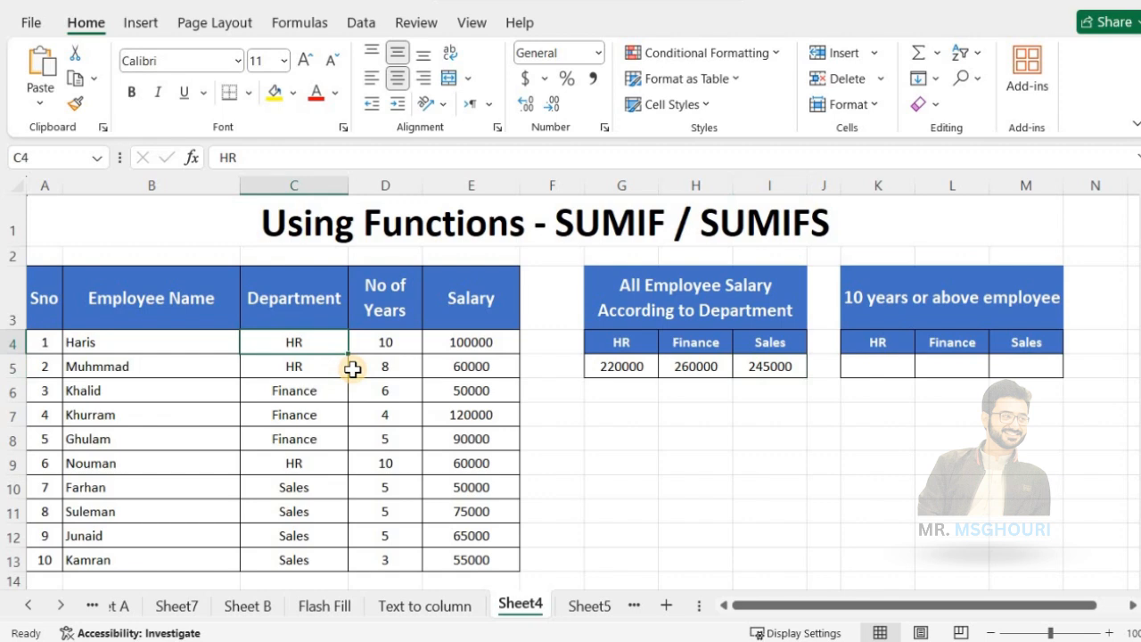
pyautogui.write('Fian')
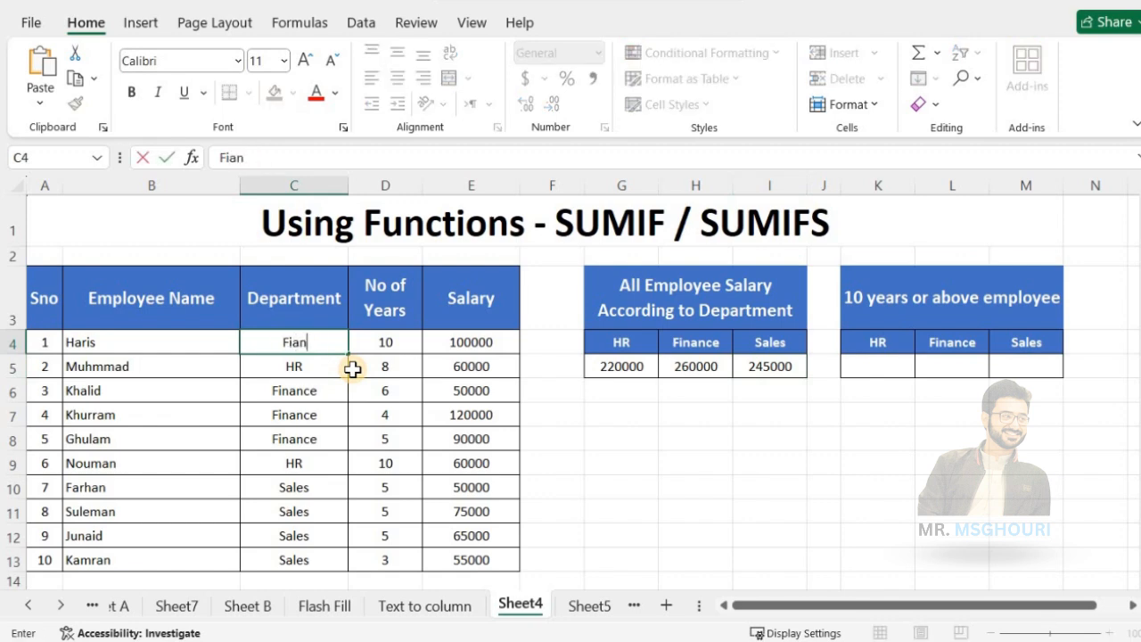
pyautogui.press('BackSpace')
pyautogui.press('BackSpace')
pyautogui.write('nance')
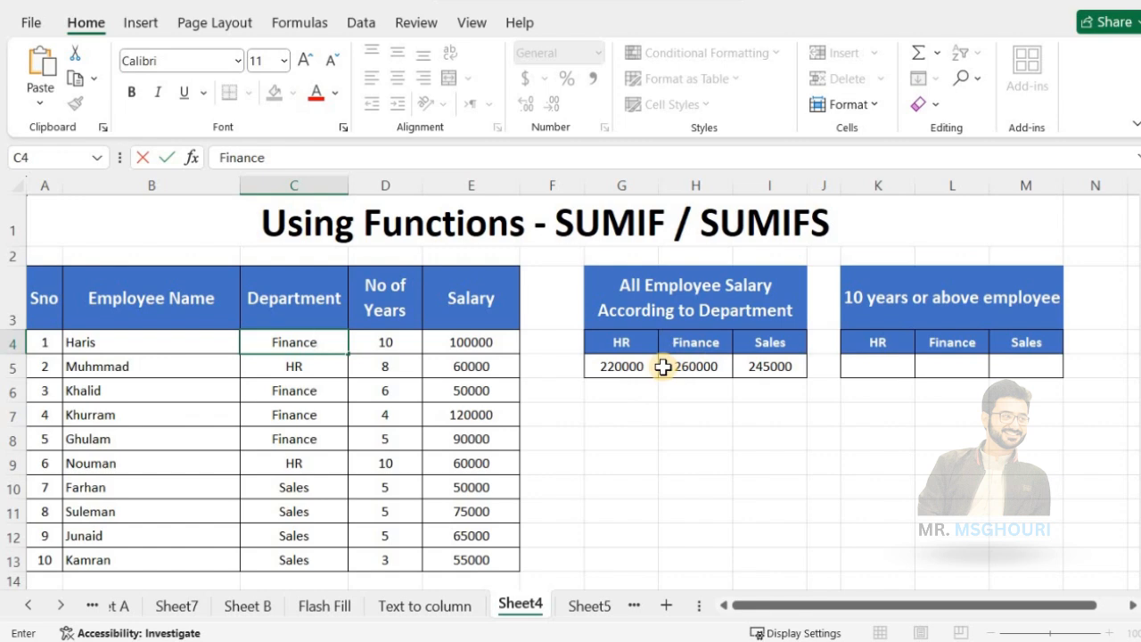
pyautogui.press('Return')
# Inspect the recalculated HR, Finance and Sales salary totals in G5 to I5
pyautogui.click(620, 389)
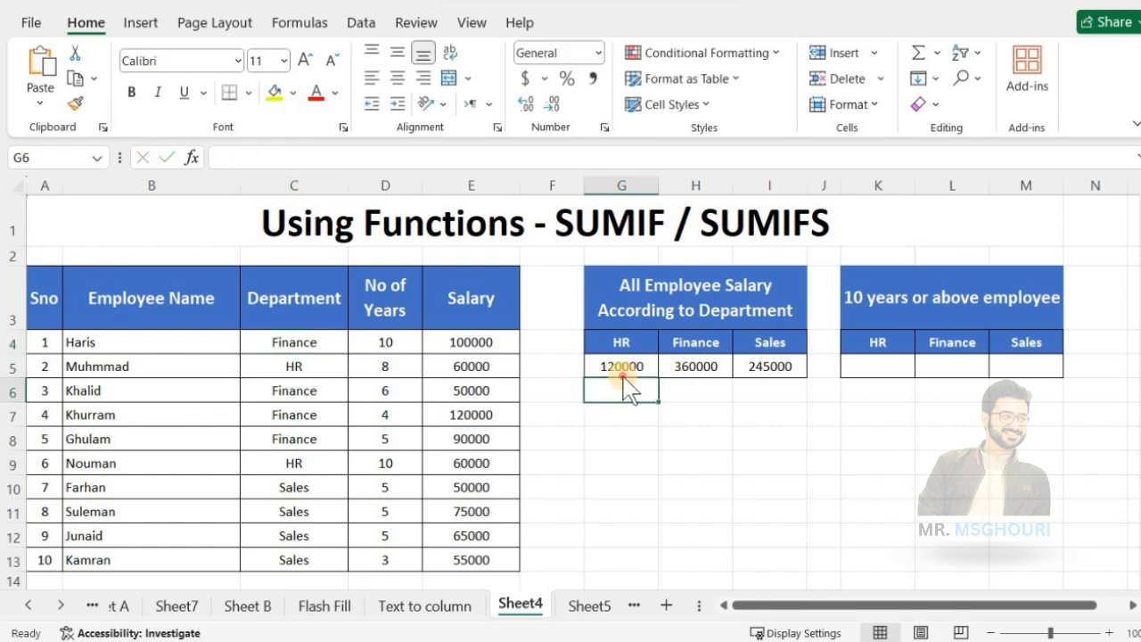
pyautogui.click(683, 368)
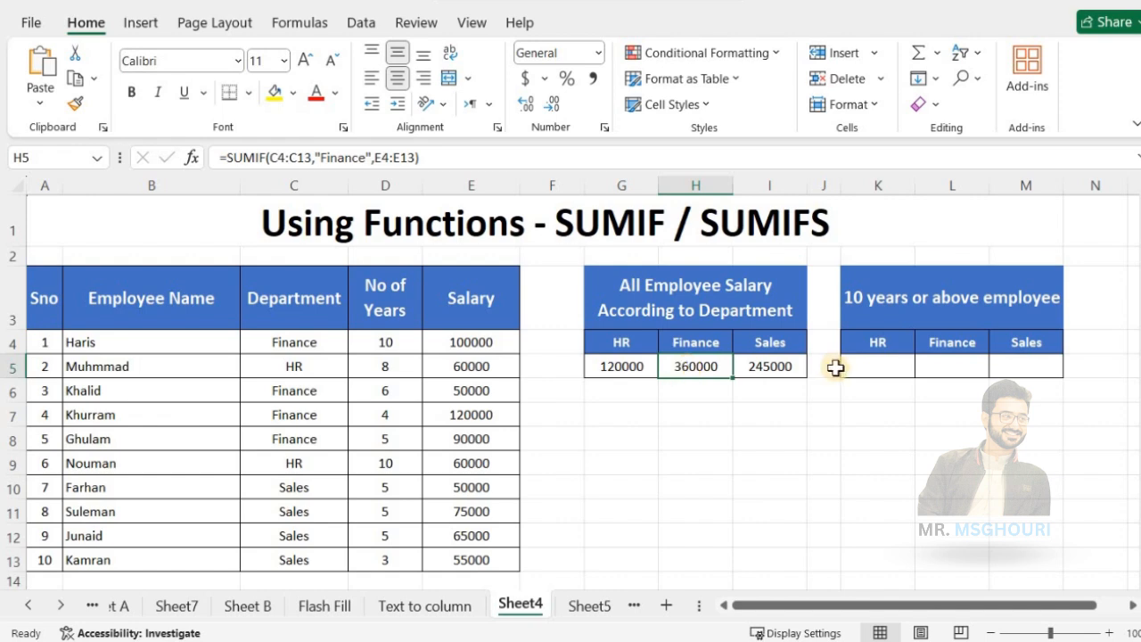
pyautogui.click(638, 346)
pyautogui.click(623, 372)
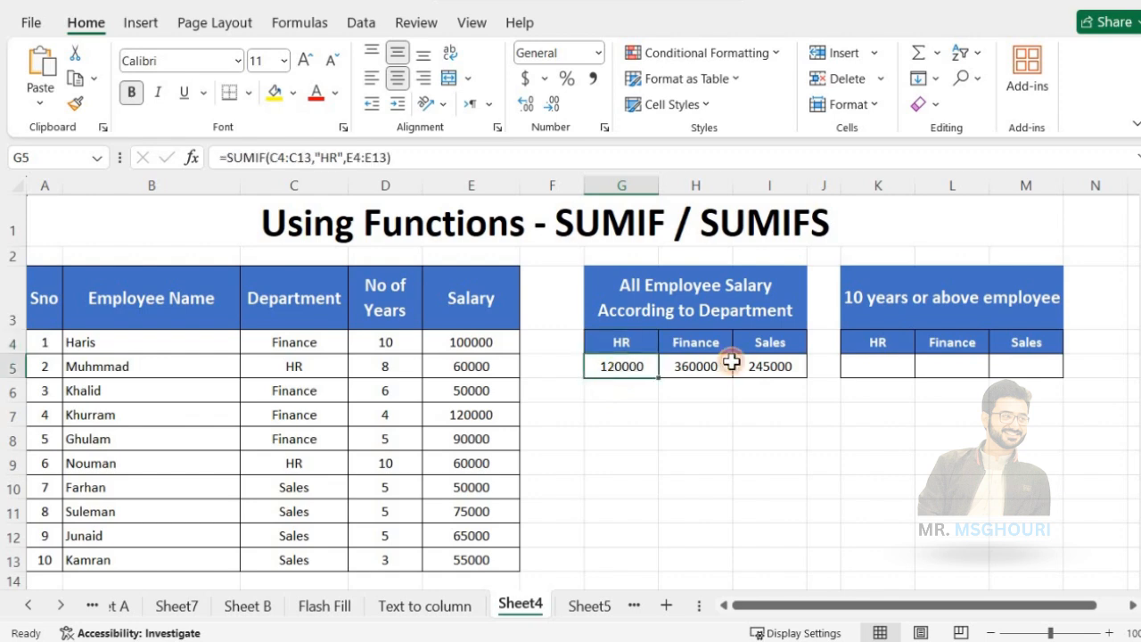
pyautogui.click(718, 366)
pyautogui.click(758, 368)
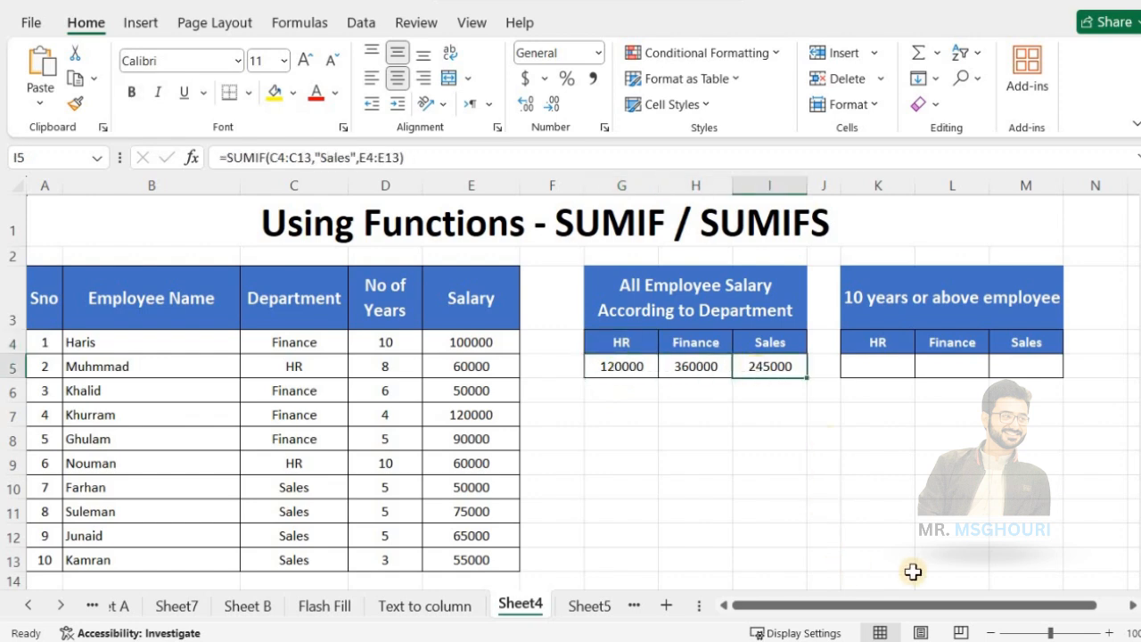
# Examine the 10-years-or-above table alongside the Department and No of Years columns and the HR SUMIF formula in G5
pyautogui.click(1131, 606)
pyautogui.click(1131, 606)
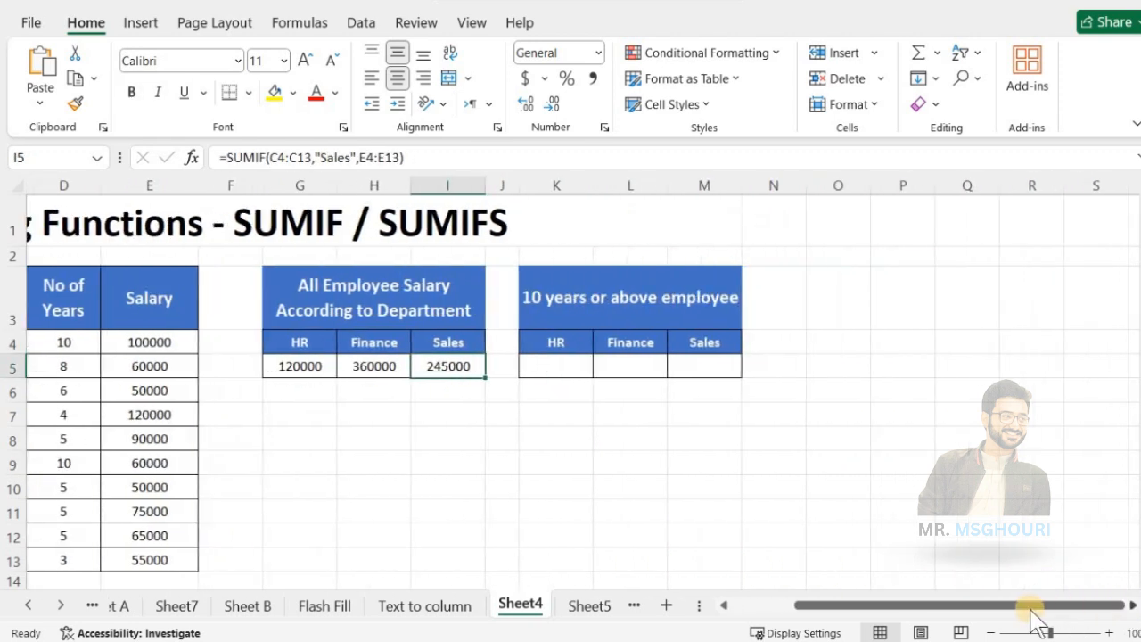
pyautogui.moveTo(963, 611); pyautogui.dragTo(928, 606)
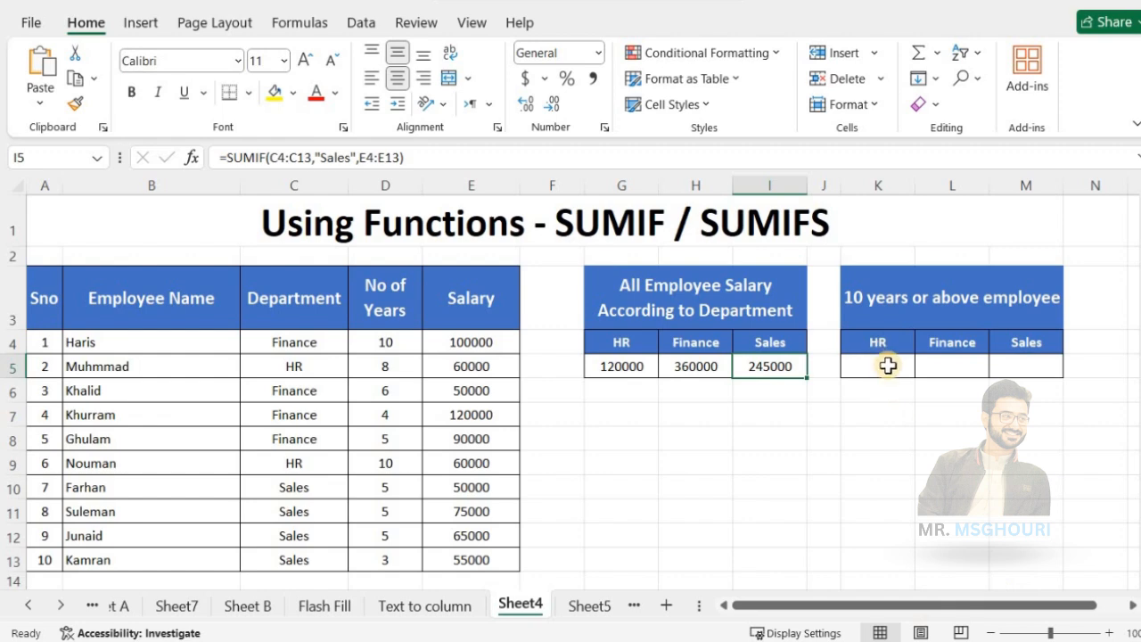
pyautogui.click(887, 371)
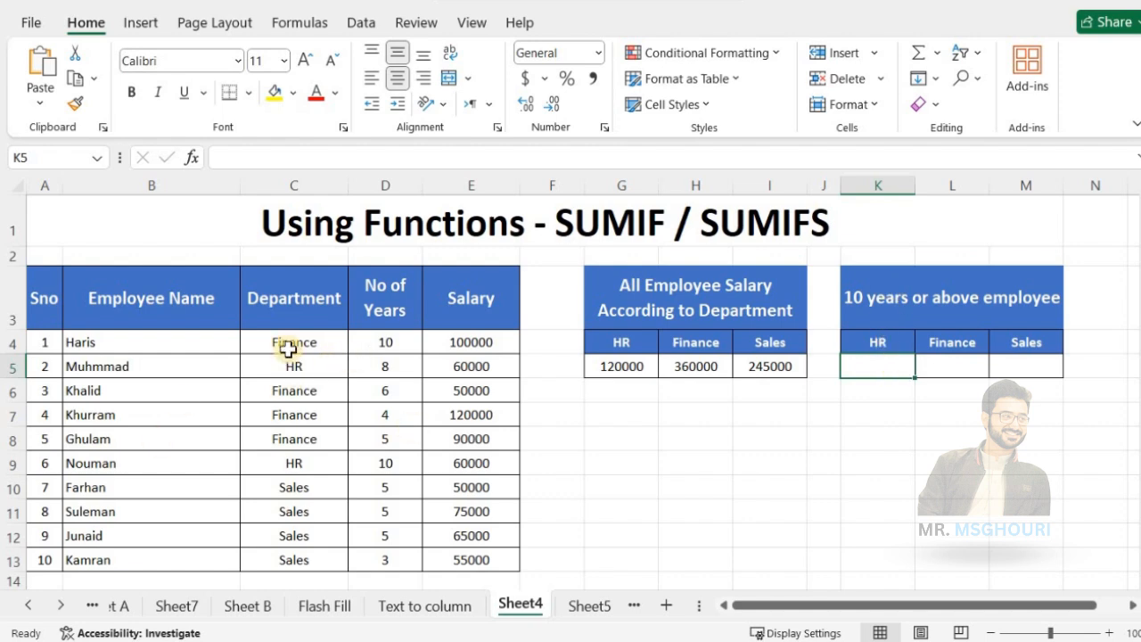
pyautogui.moveTo(288, 350); pyautogui.dragTo(280, 553)
pyautogui.moveTo(383, 357); pyautogui.dragTo(382, 540)
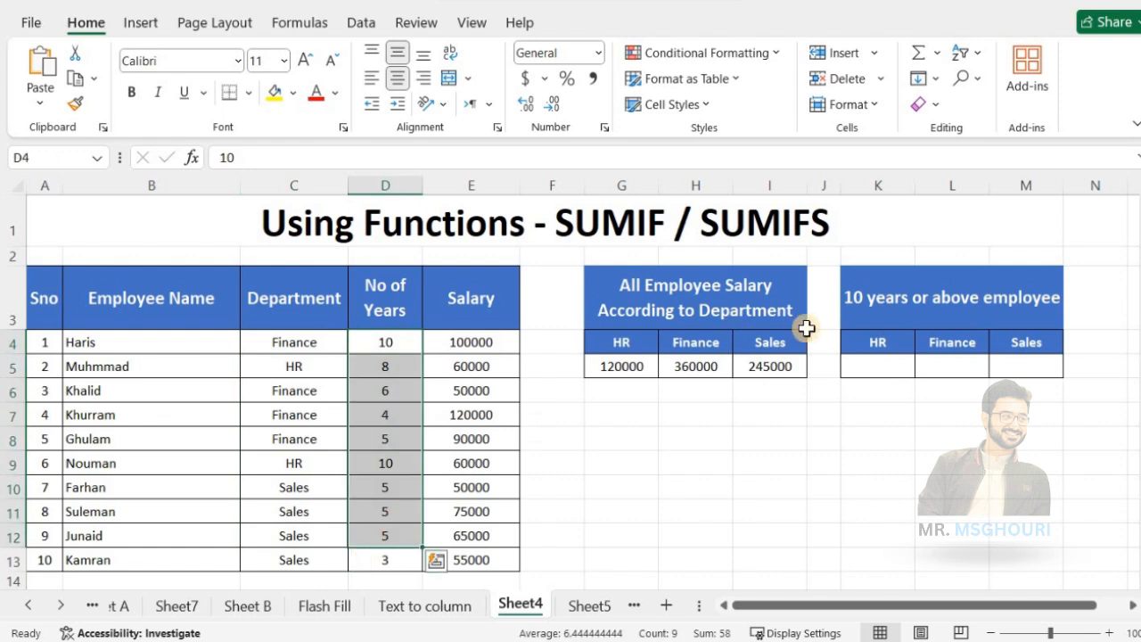
pyautogui.click(629, 361)
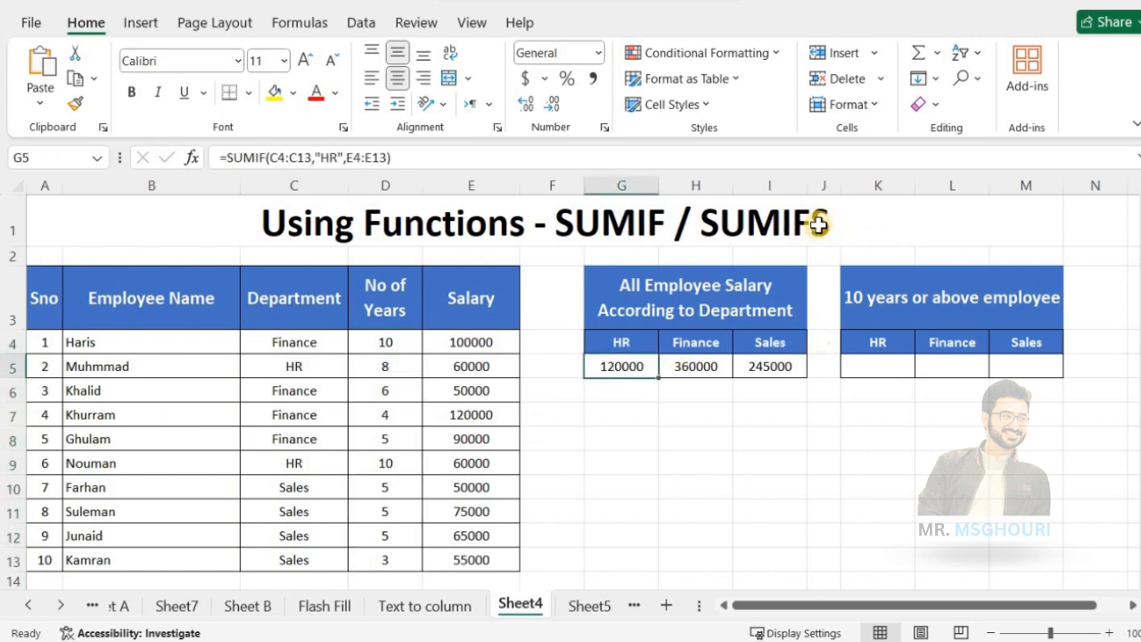
# Start a SUMIFS formula in K5 with sum range E4:E13, first criteria range C4:C13 and criterion "HR"
pyautogui.click(907, 360)
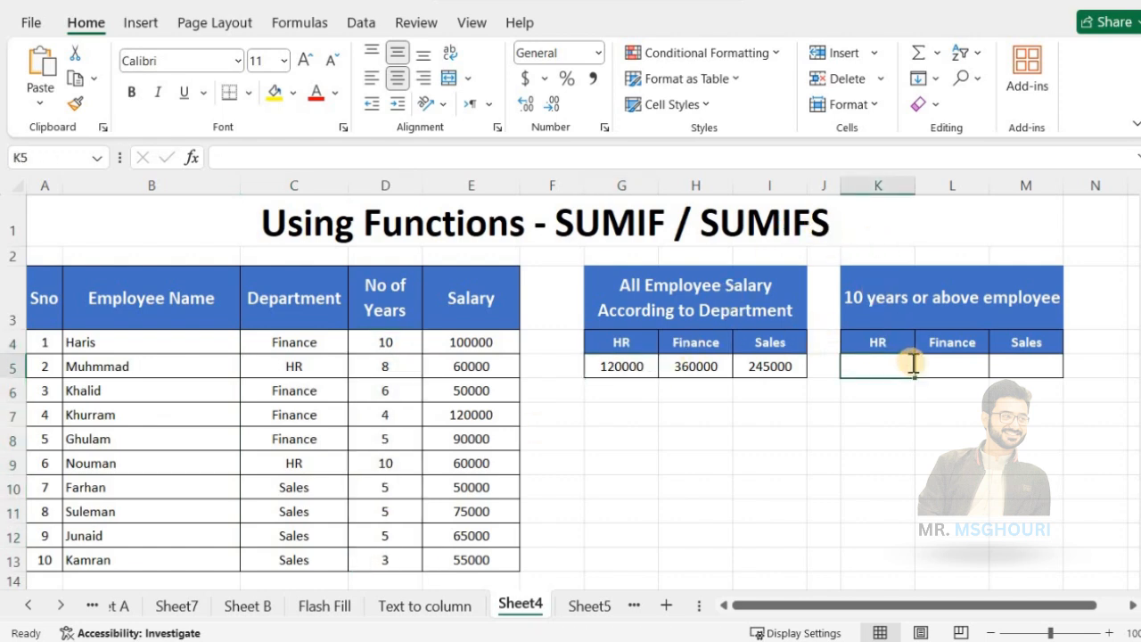
pyautogui.write('=sumif')
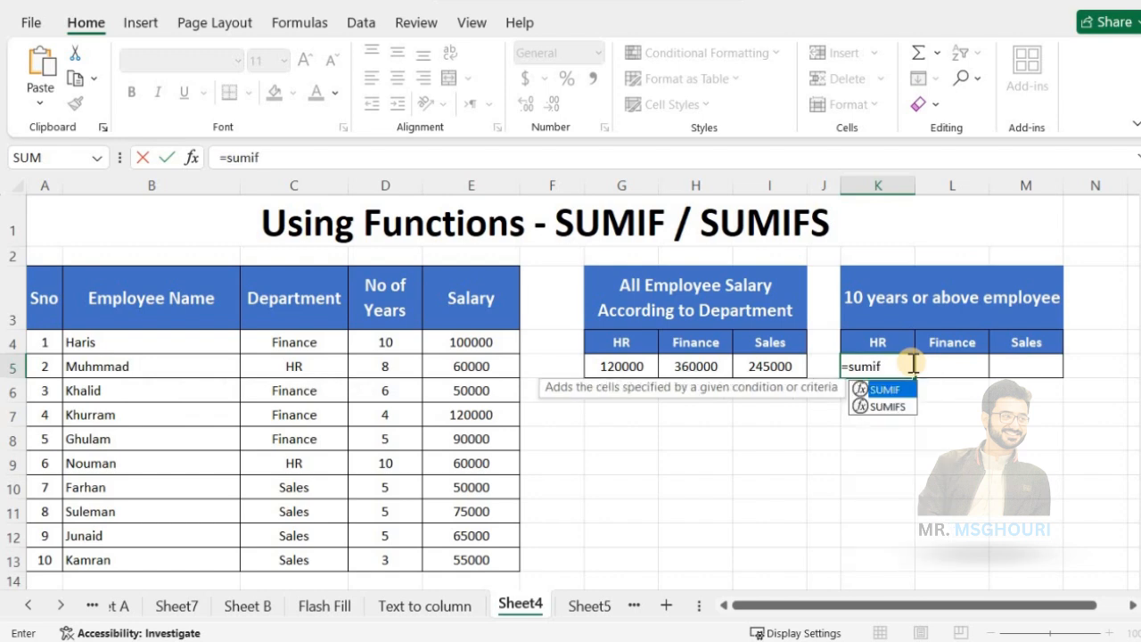
pyautogui.write('s(')
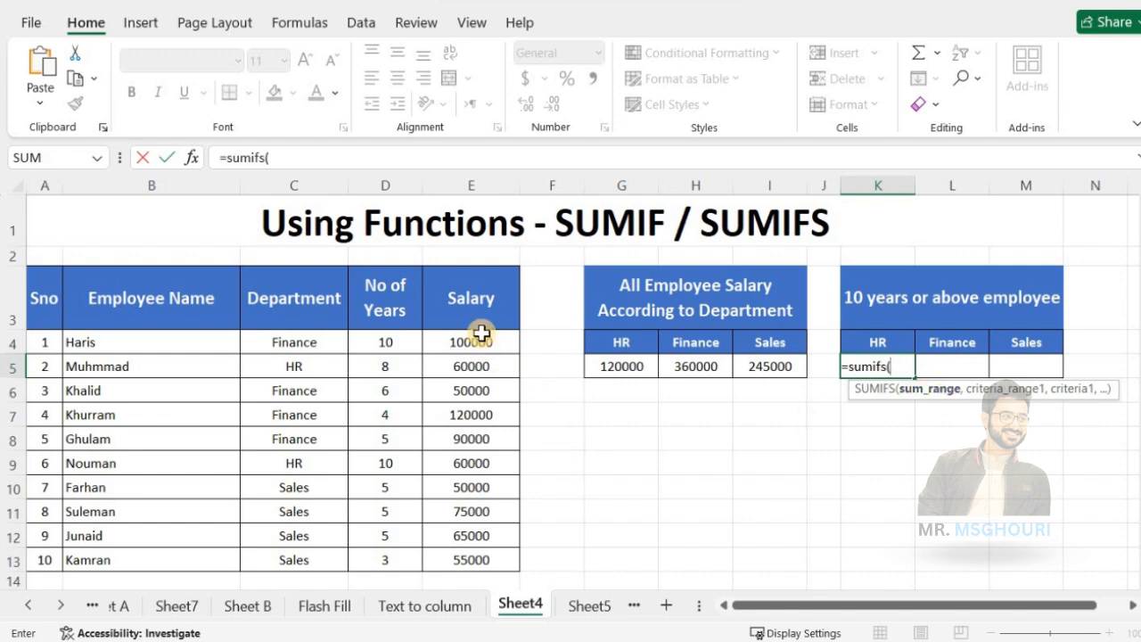
pyautogui.moveTo(481, 332); pyautogui.dragTo(481, 557)
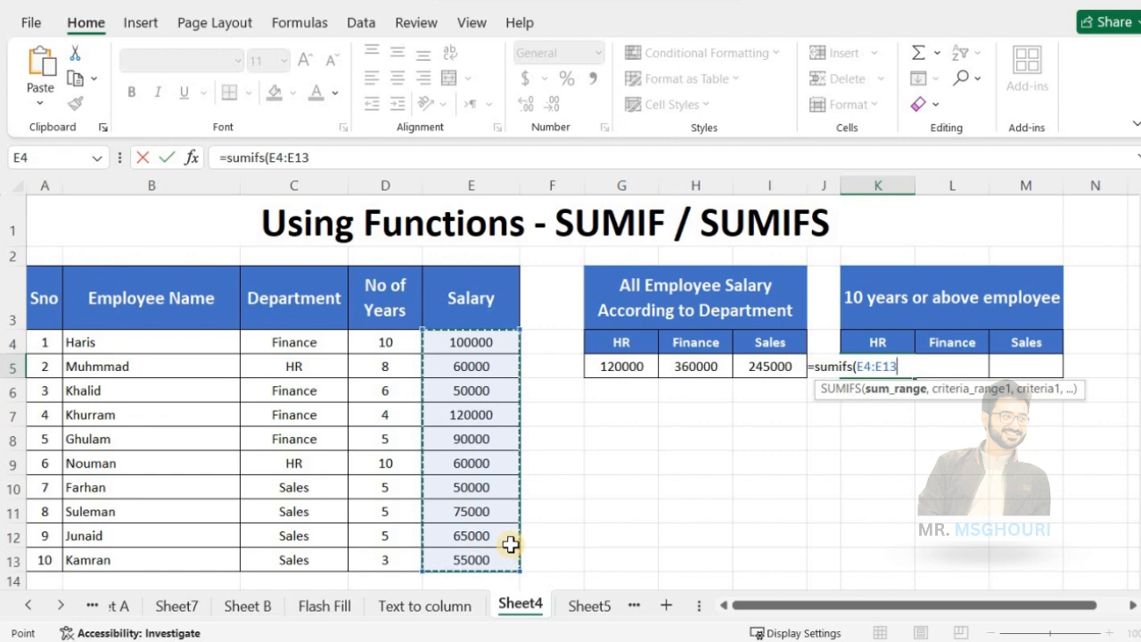
pyautogui.write(',')
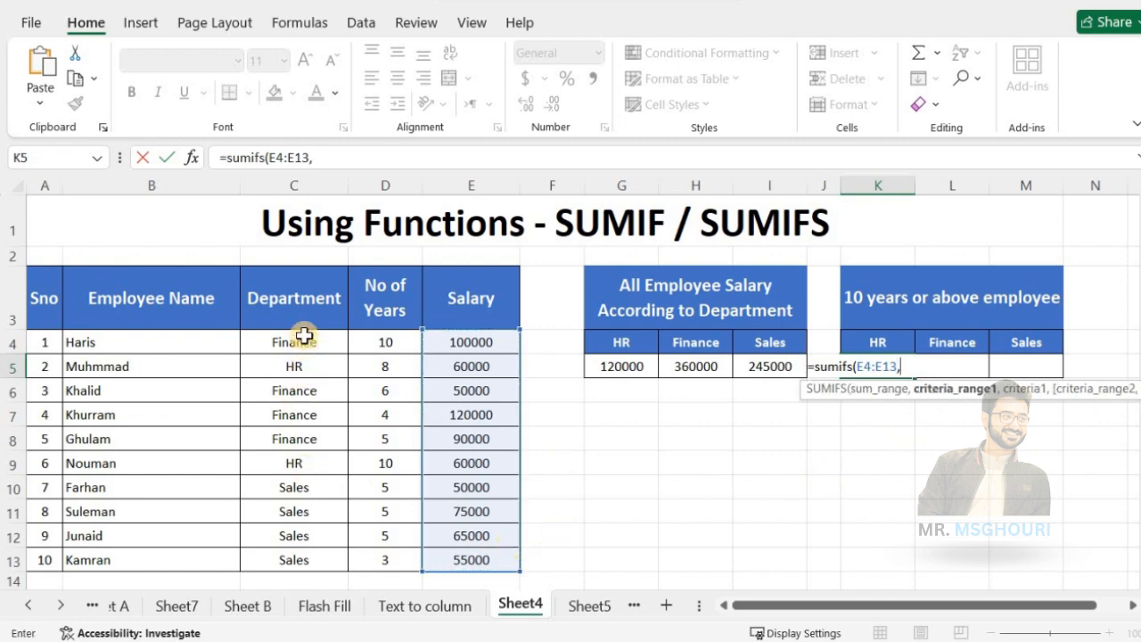
pyautogui.moveTo(304, 335); pyautogui.dragTo(300, 560)
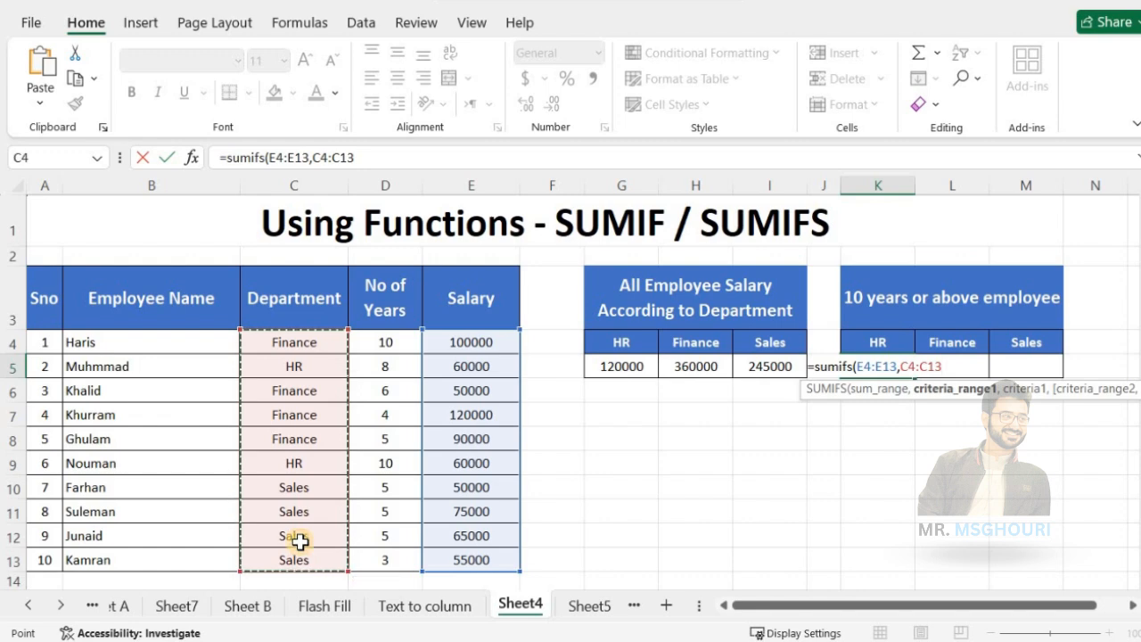
pyautogui.write(',"')
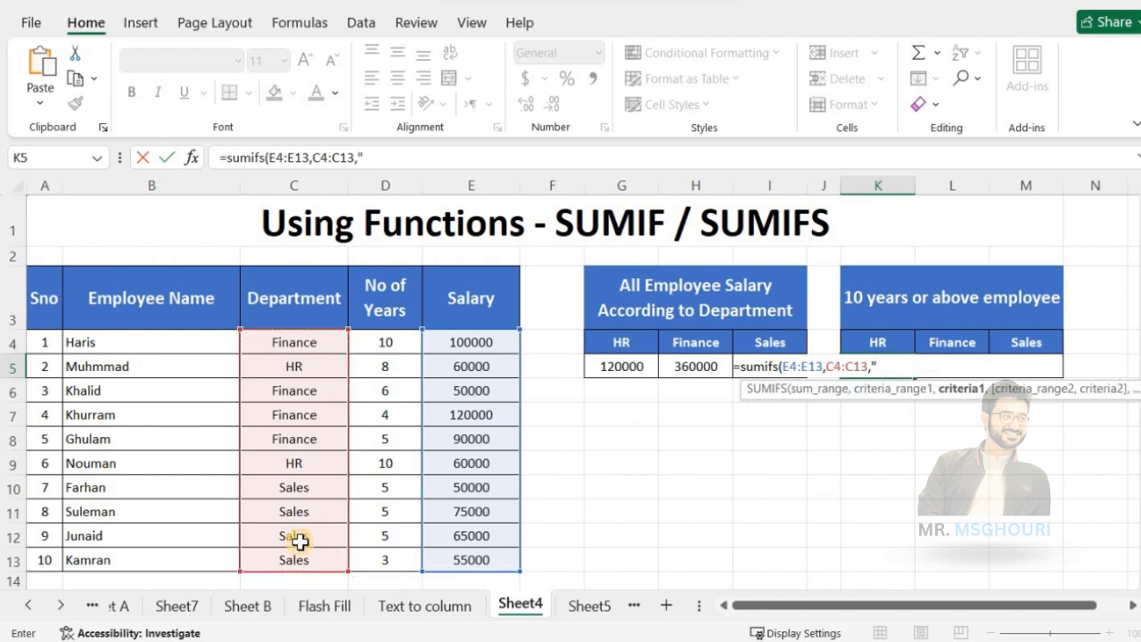
pyautogui.write('HR",')
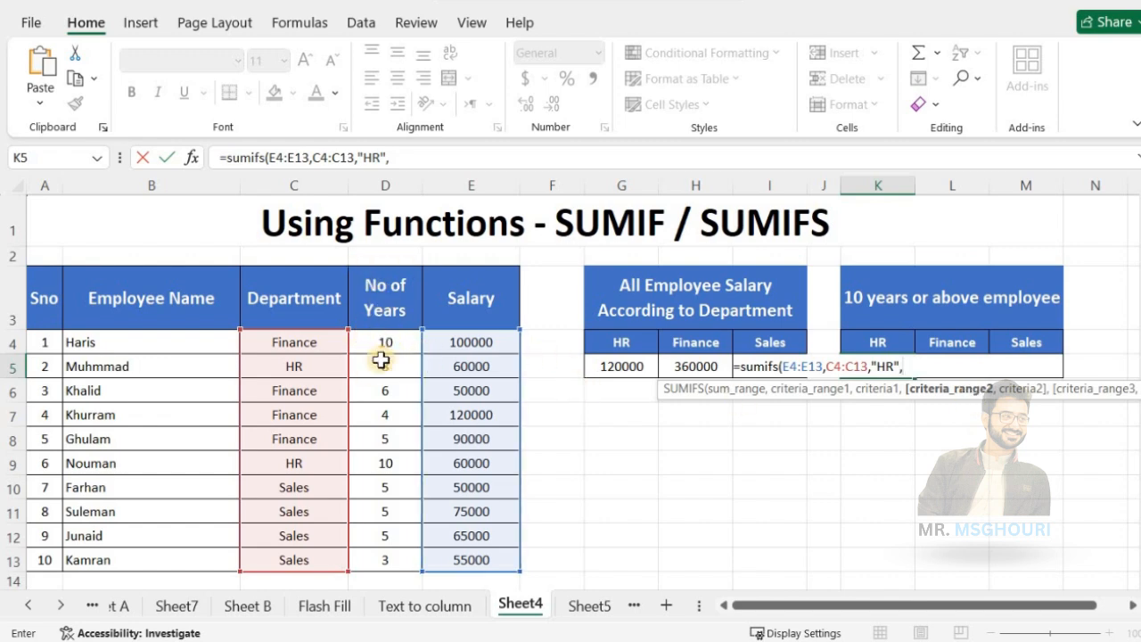
# Complete the K5 SUMIFS formula with second criteria range D4:D13 and criterion ">=10"
pyautogui.moveTo(390, 347); pyautogui.dragTo(388, 560)
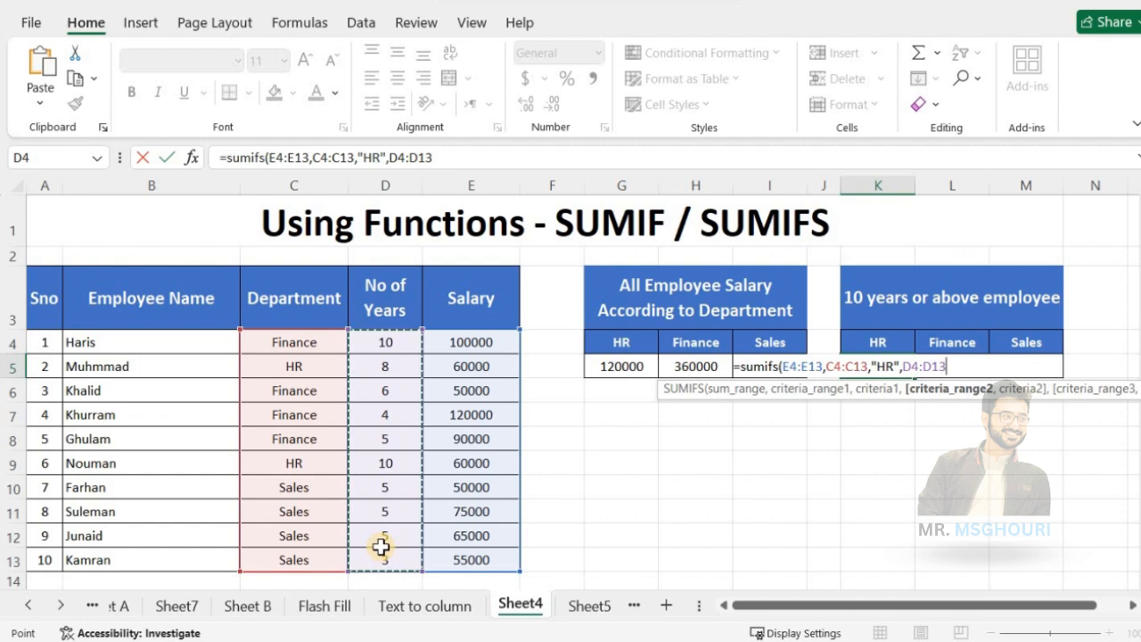
pyautogui.write(',">=10')
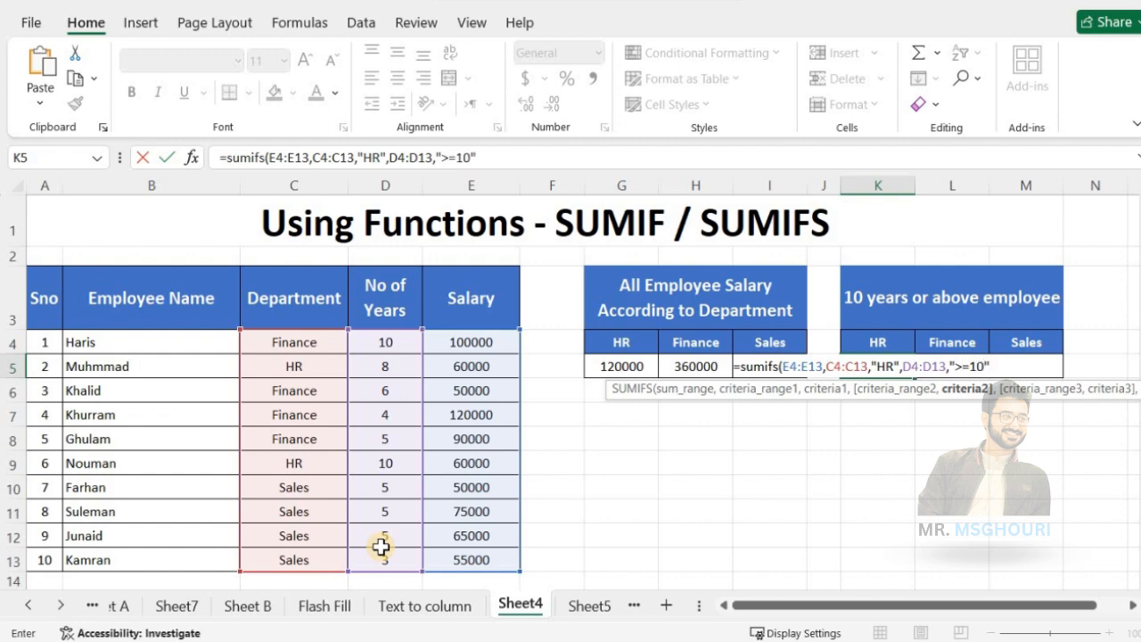
pyautogui.write(',')
pyautogui.write(')')
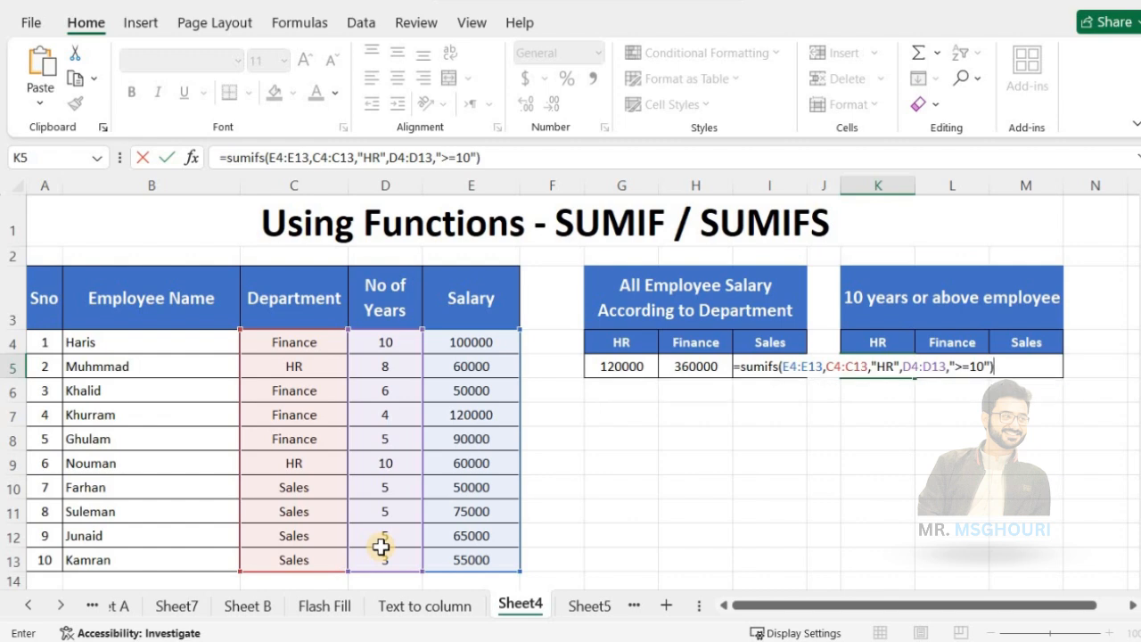
pyautogui.press('Return')
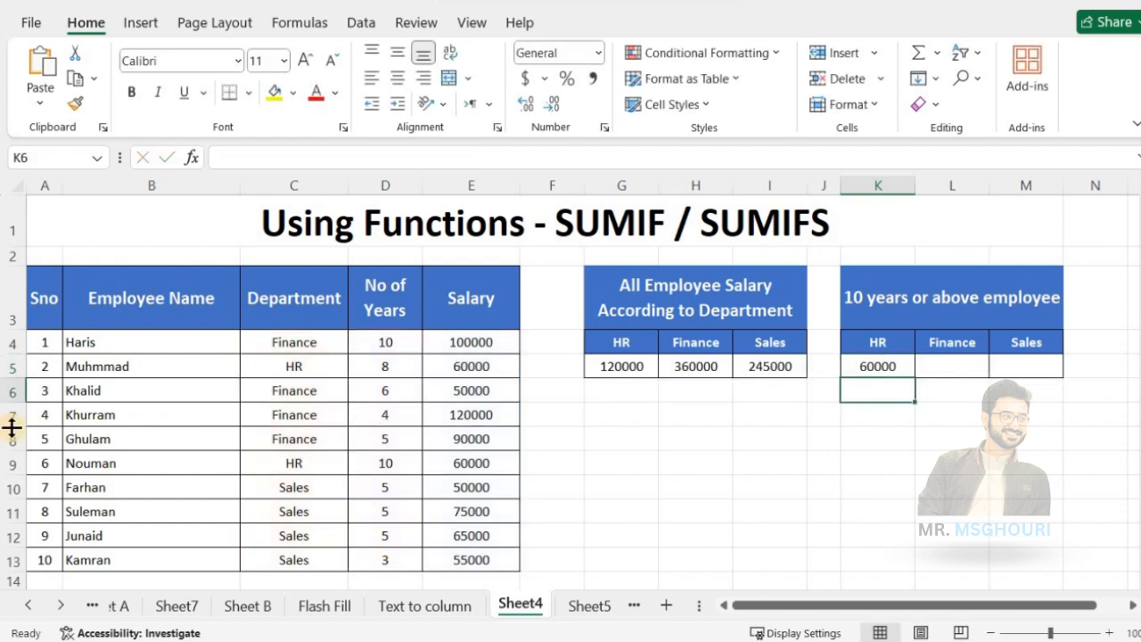
# Check the K5 total against the department, years and salary cells of the two HR employees
pyautogui.click(903, 367)
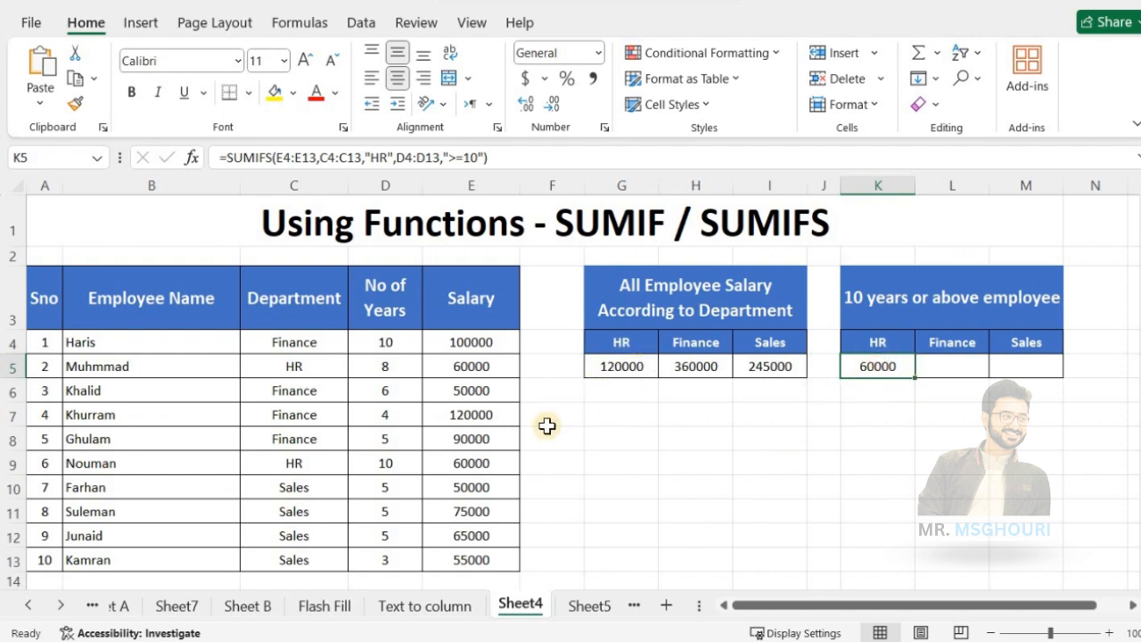
pyautogui.click(303, 368)
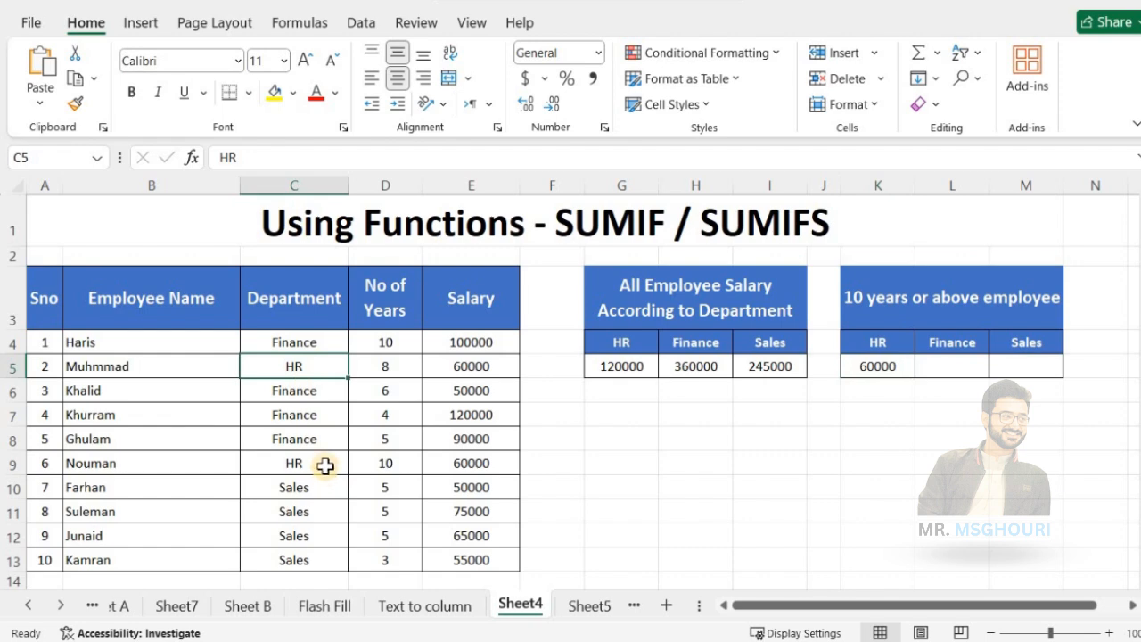
pyautogui.keyDown('ctrl'); pyautogui.click(325, 465); pyautogui.keyUp('ctrl')
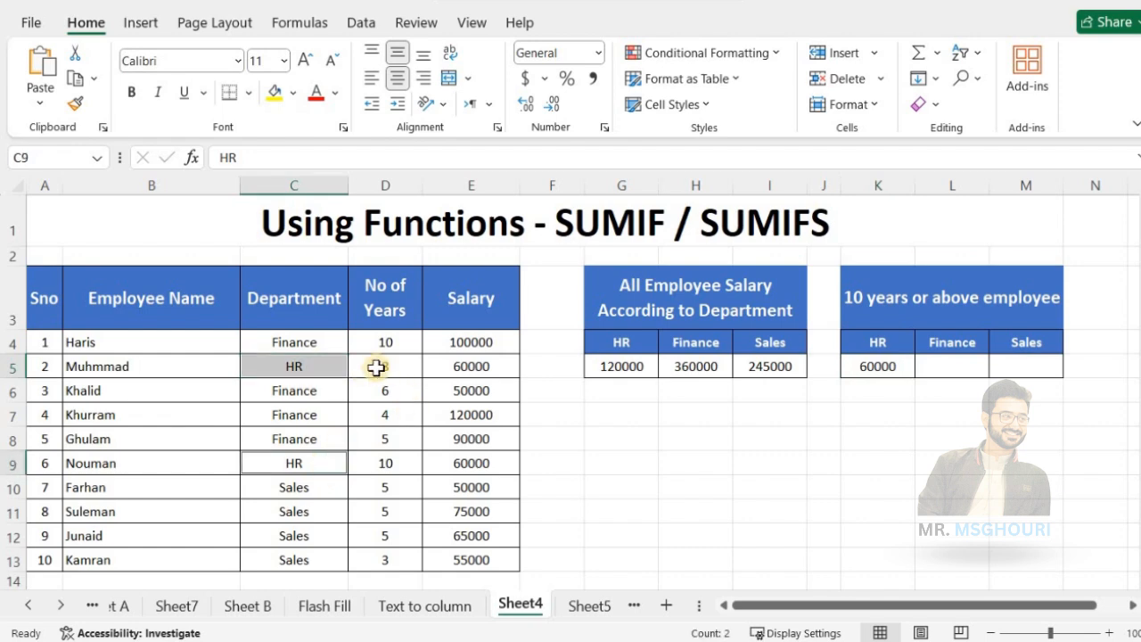
pyautogui.click(379, 460)
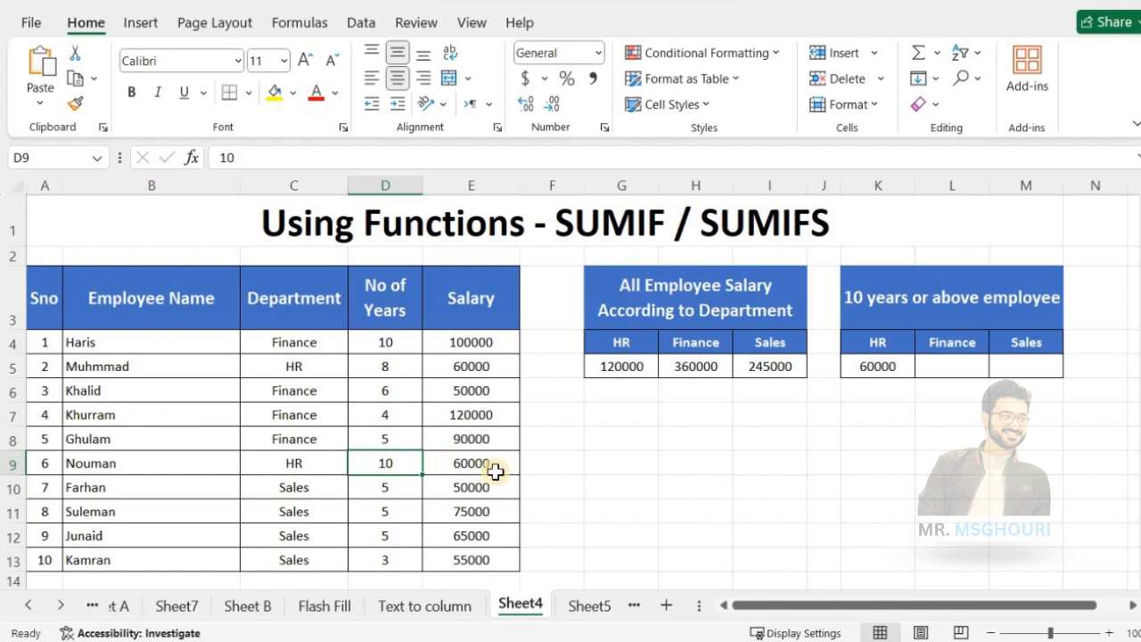
pyautogui.press('Right')
pyautogui.click(894, 366)
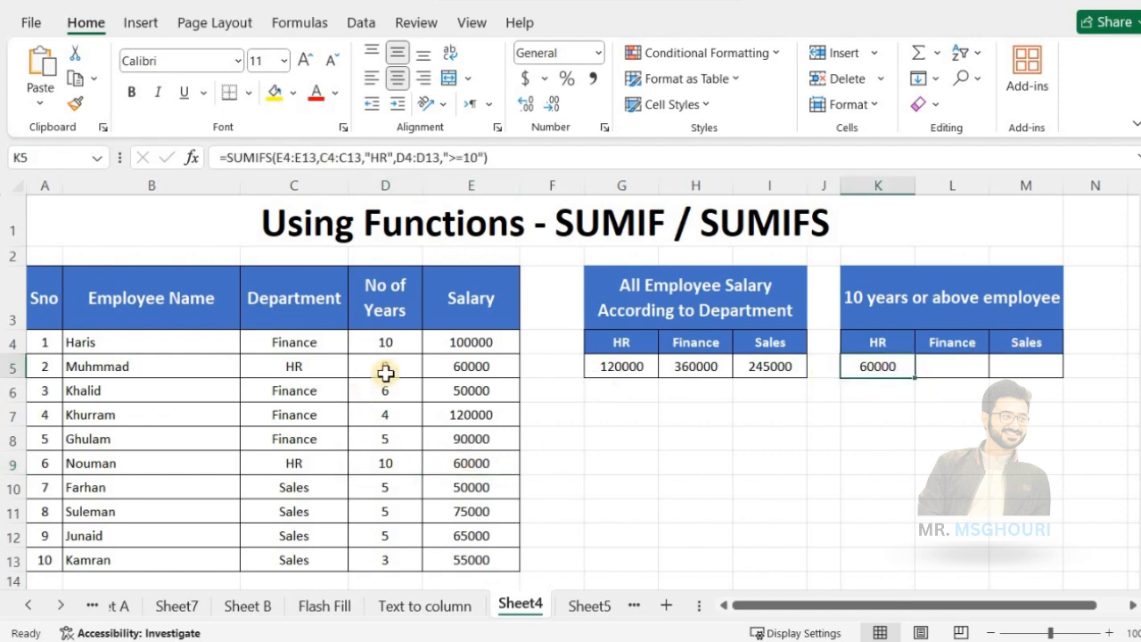
# Set the second employee's number of years in D5 to 11
pyautogui.click(383, 373)
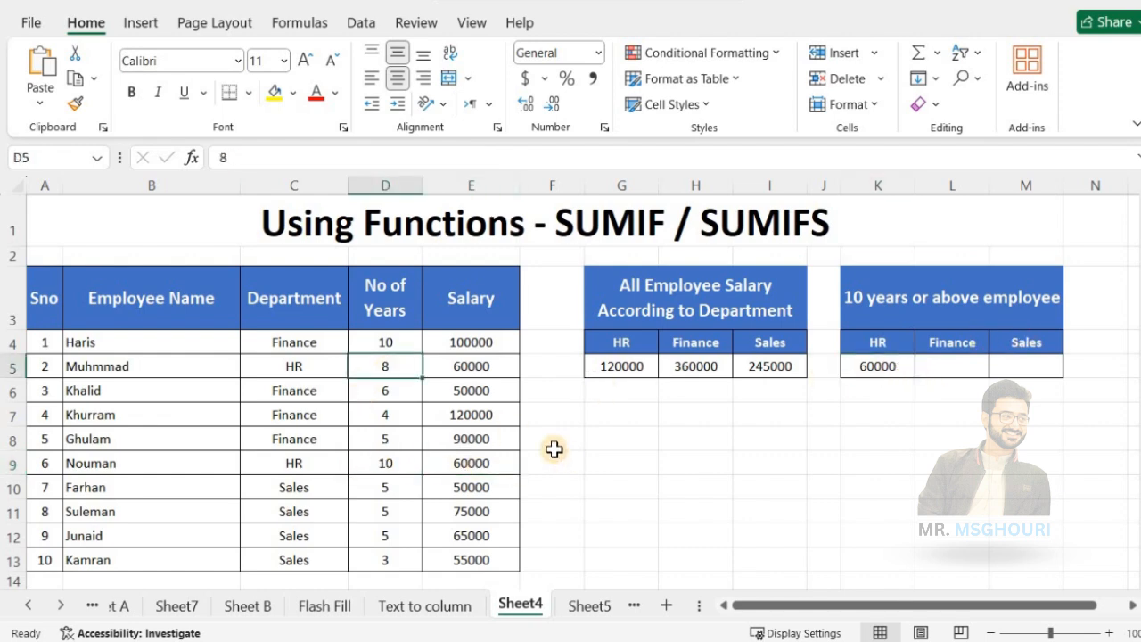
pyautogui.write('11')
pyautogui.press('Return')
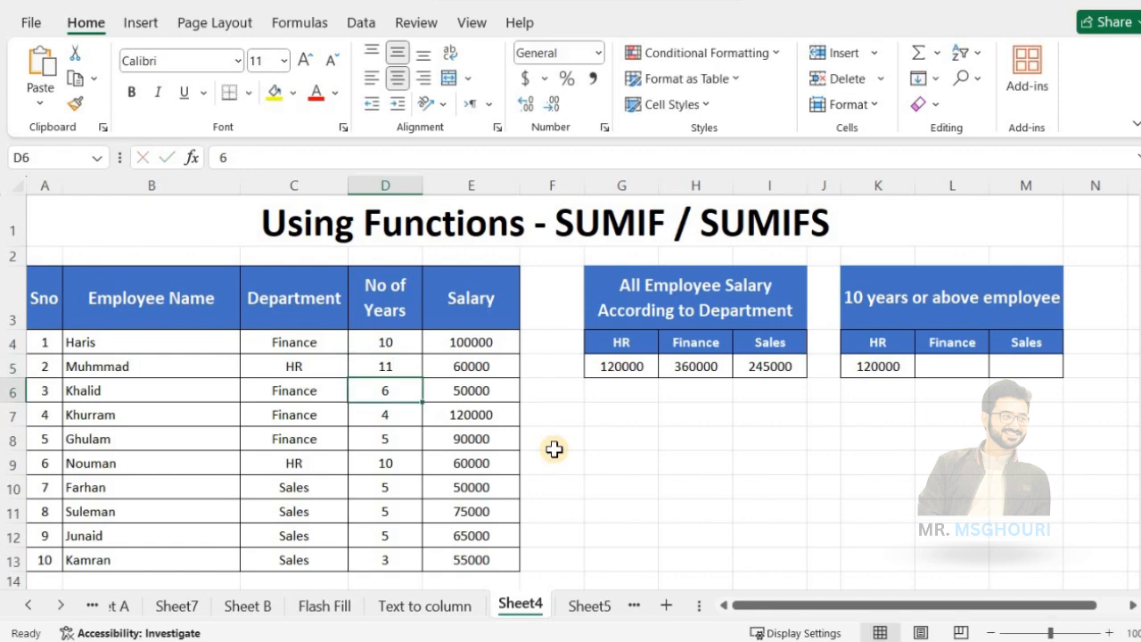
# Copy the full SUMIFS formula text from K5, leaving the cell's formula as it is
pyautogui.click(881, 370)
pyautogui.moveTo(490, 157); pyautogui.dragTo(139, 159)
pyautogui.hotkey('ctrl', 'c')
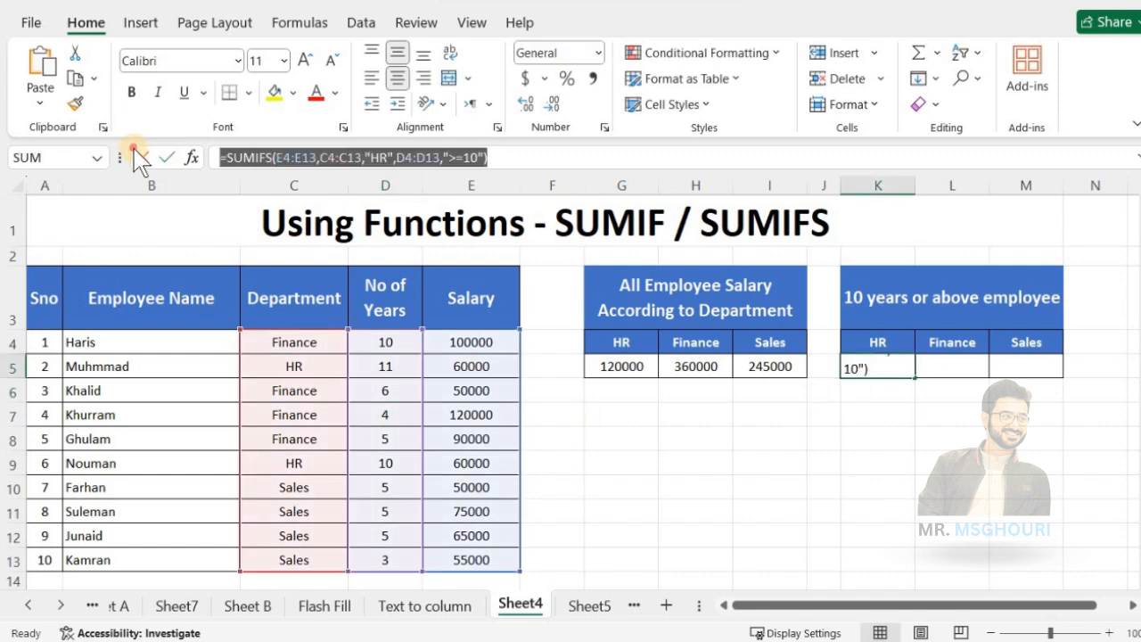
pyautogui.press('Return')
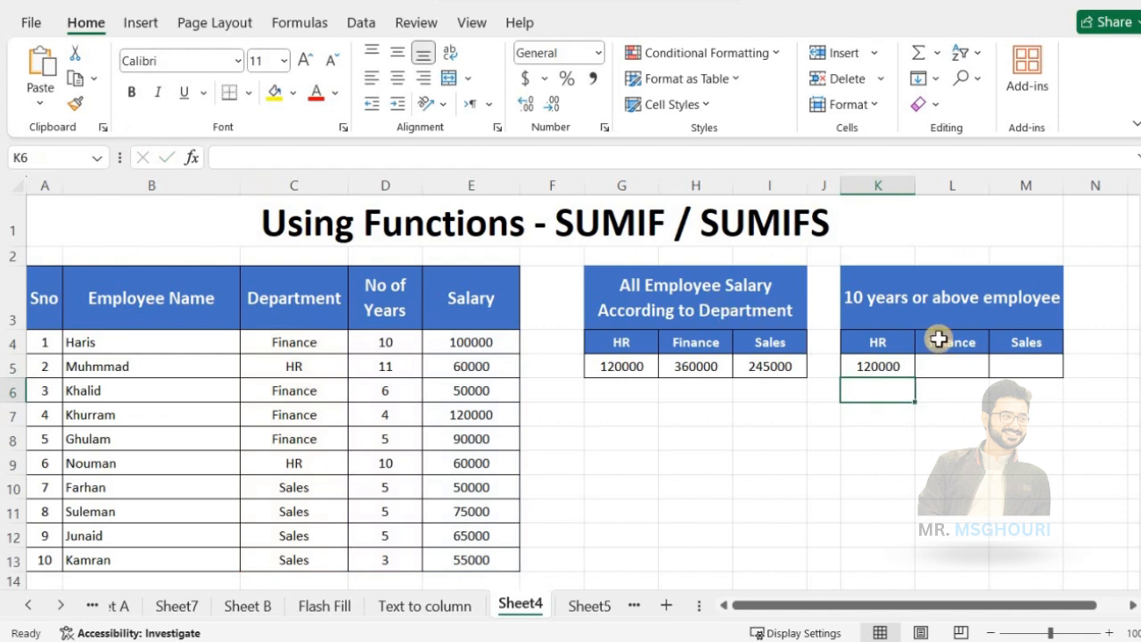
# Paste the copied SUMIFS formula into L5 and change its department criterion to "Finance"
pyautogui.click(927, 364)
pyautogui.hotkey('ctrl', 'v')
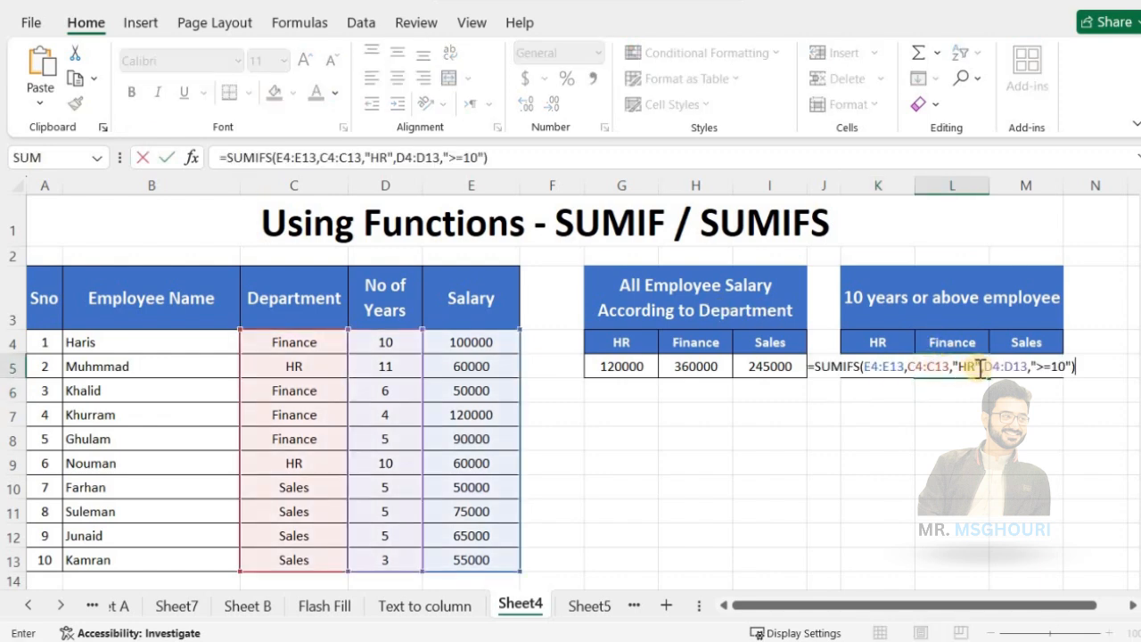
pyautogui.click(978, 365)
pyautogui.press('BackSpace')
pyautogui.press('BackSpace')
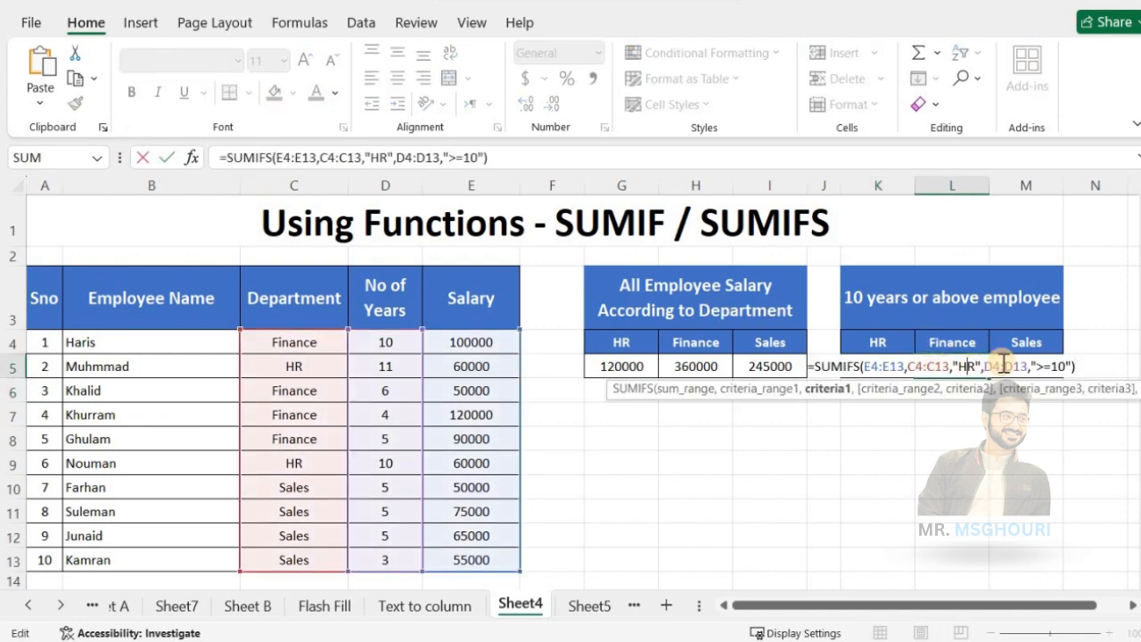
pyautogui.write('Finance')
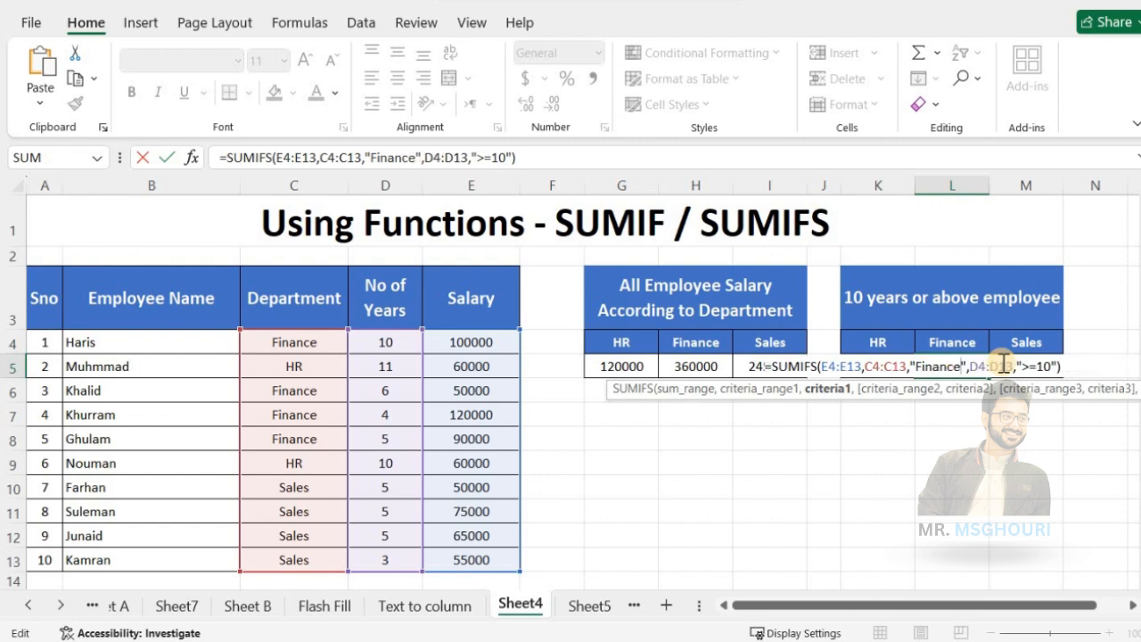
pyautogui.press('Return')
# Paste the copied SUMIFS formula into M5 and change its department criterion to "finance"
pyautogui.click(1019, 363)
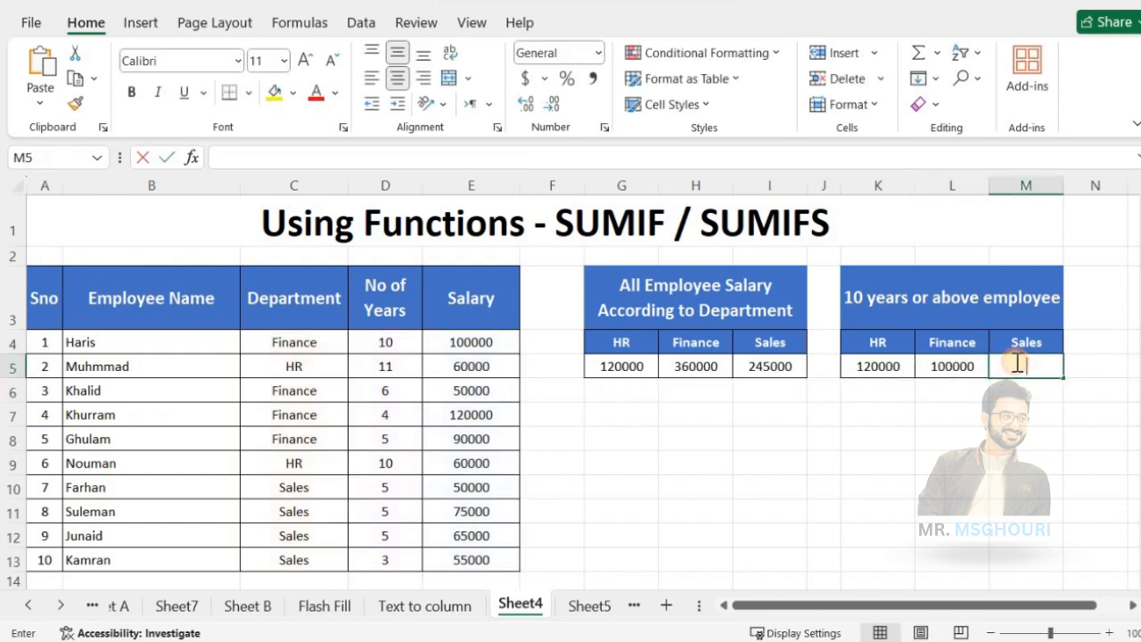
pyautogui.hotkey('ctrl', 'v')
pyautogui.click(1087, 368)
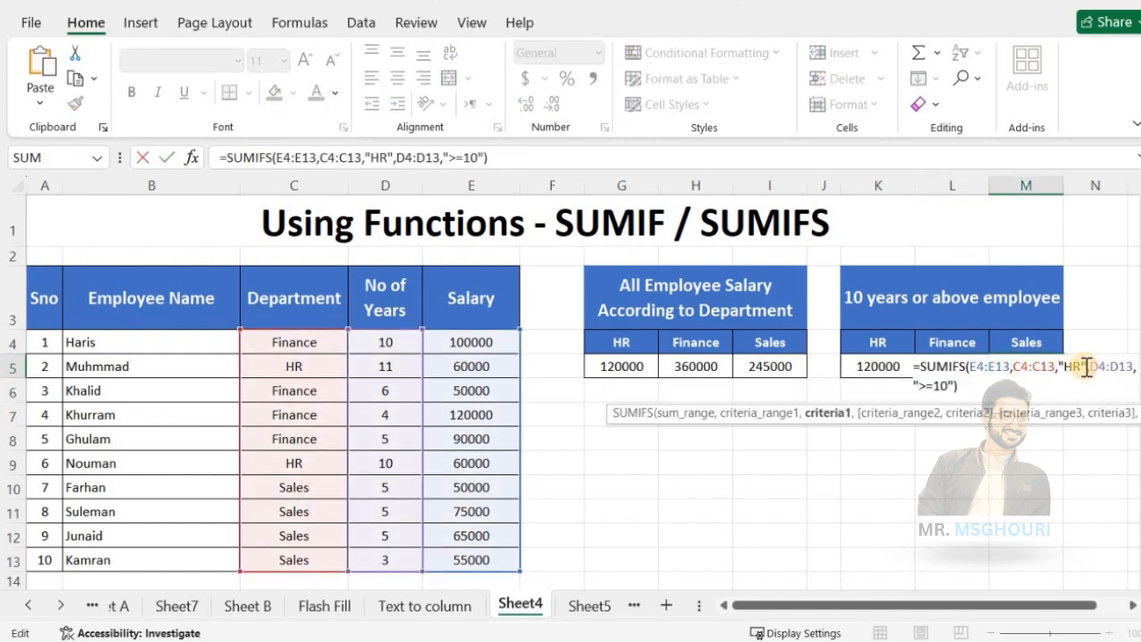
pyautogui.press('BackSpace')
pyautogui.press('BackSpace')
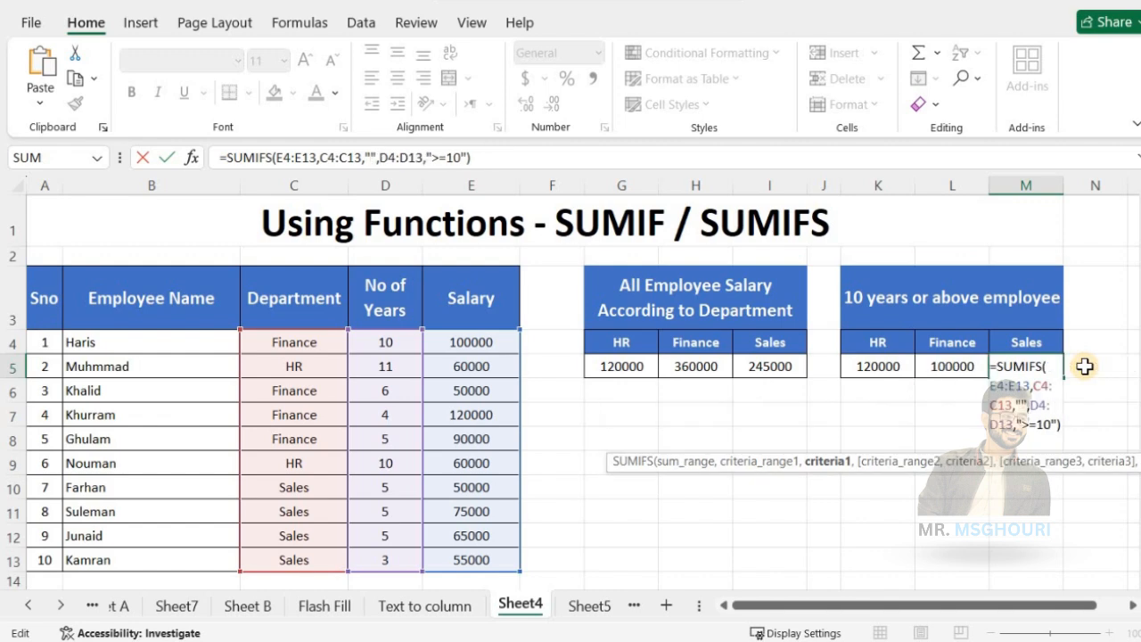
pyautogui.write('finance')
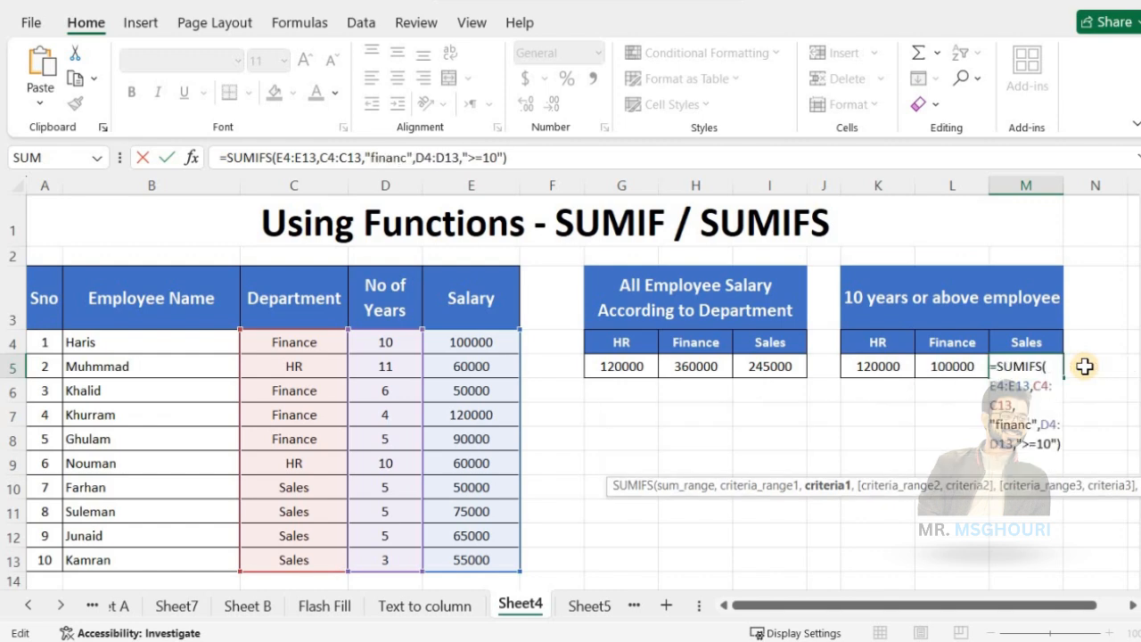
pyautogui.press('Return')
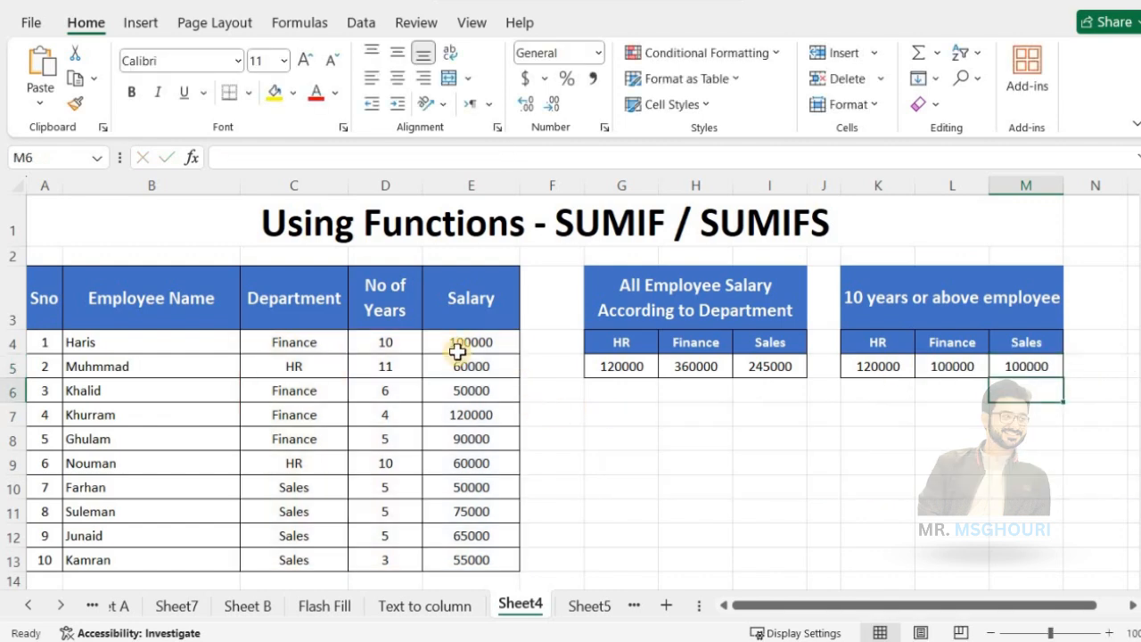
pyautogui.click(458, 350)
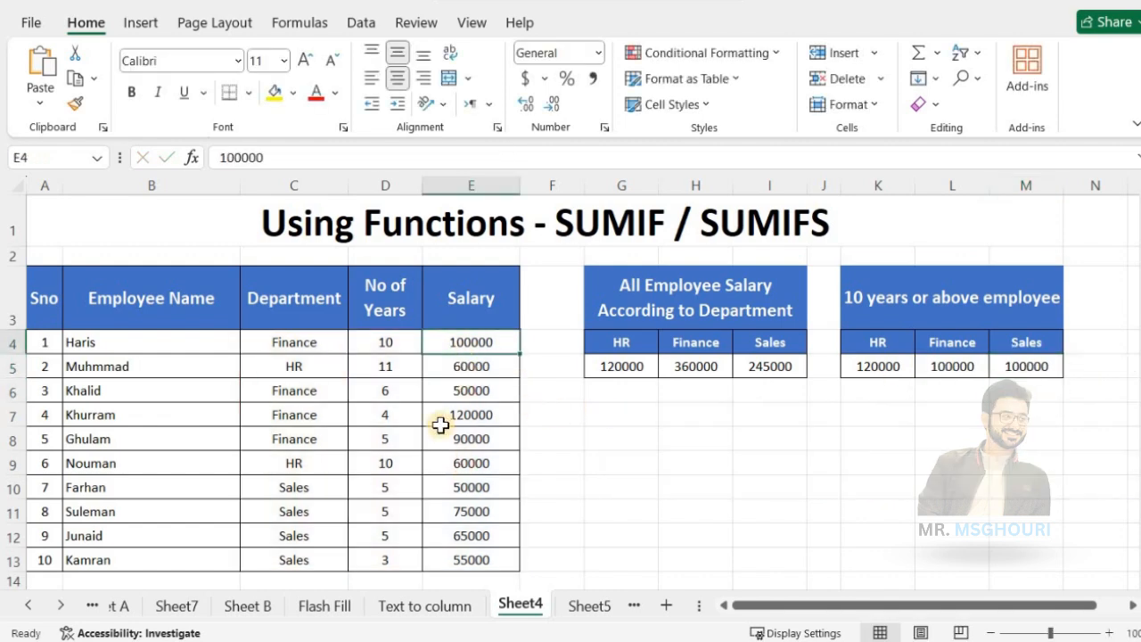
# Change the first employee's department in C4 to HR
pyautogui.click(318, 344)
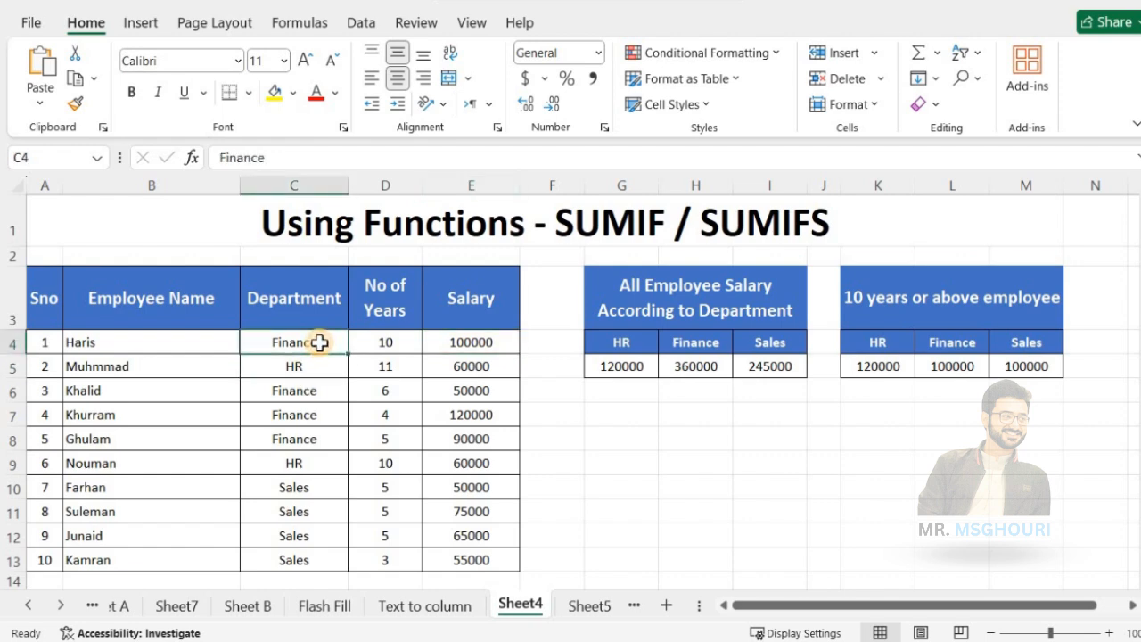
pyautogui.write('HR')
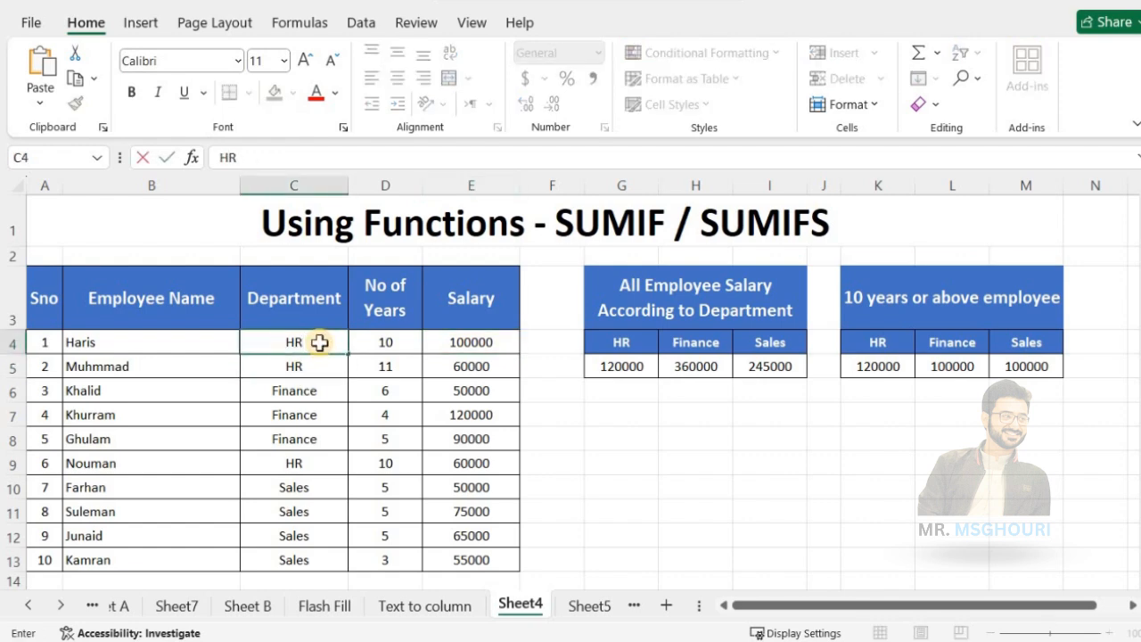
pyautogui.press('Return')
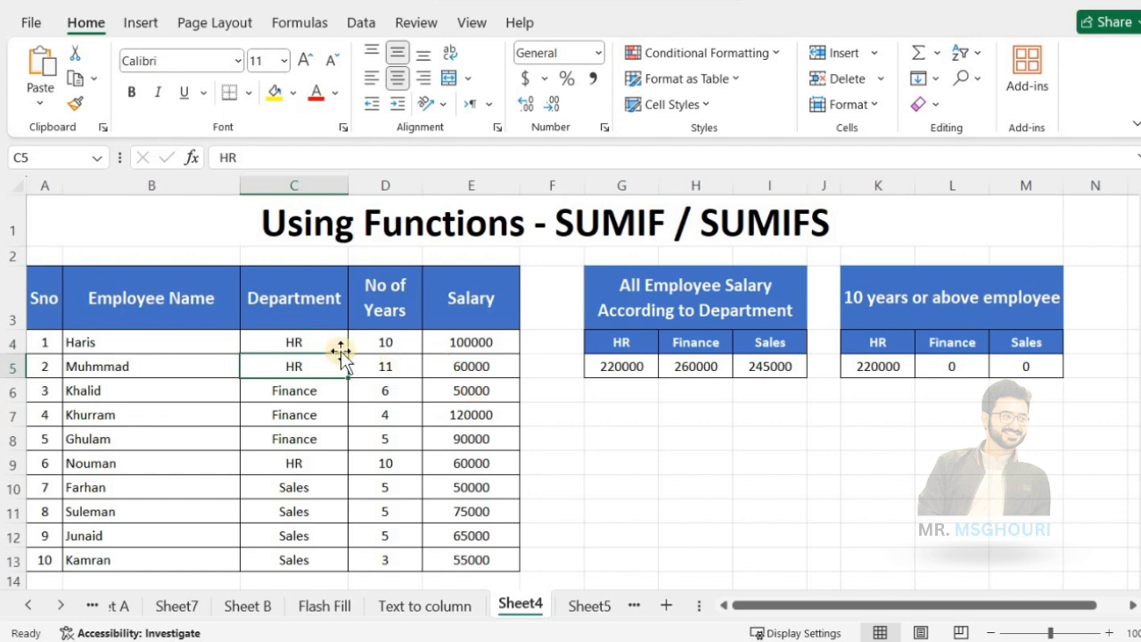
pyautogui.click(328, 350)
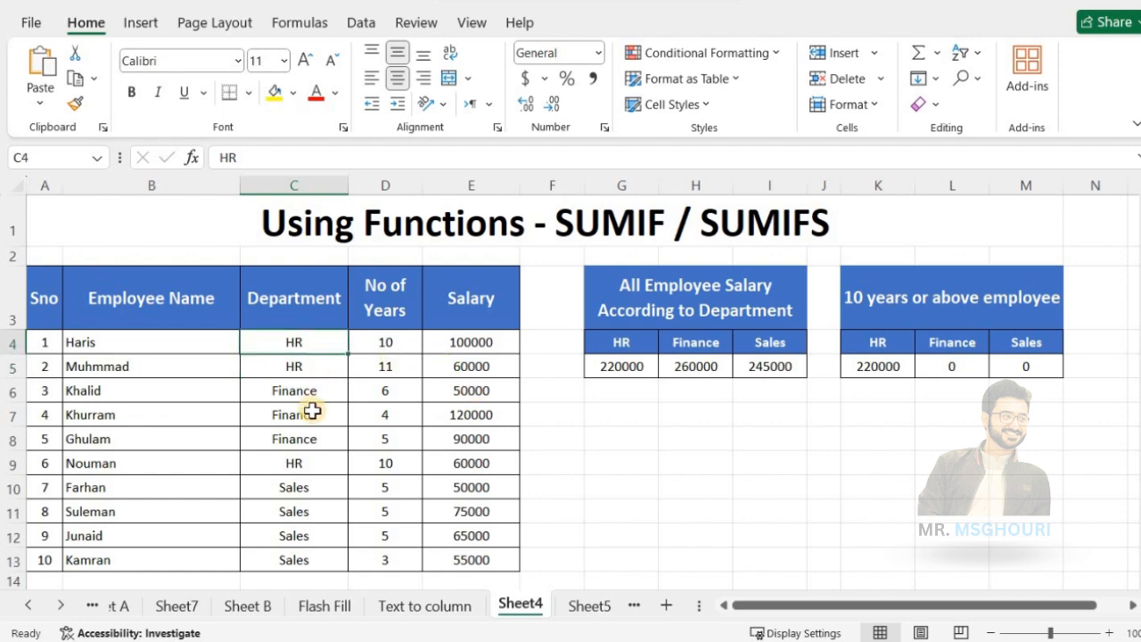
# Set the fourth employee's number of years in D7 to 10
pyautogui.click(312, 412)
pyautogui.click(412, 415)
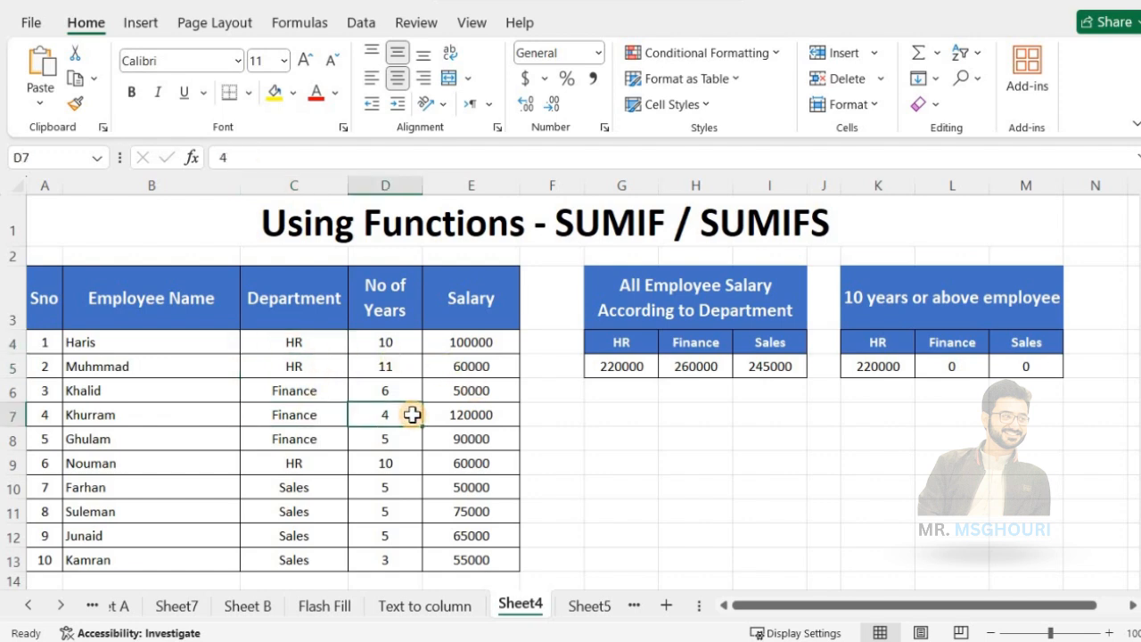
pyautogui.write('10')
pyautogui.press('Return')
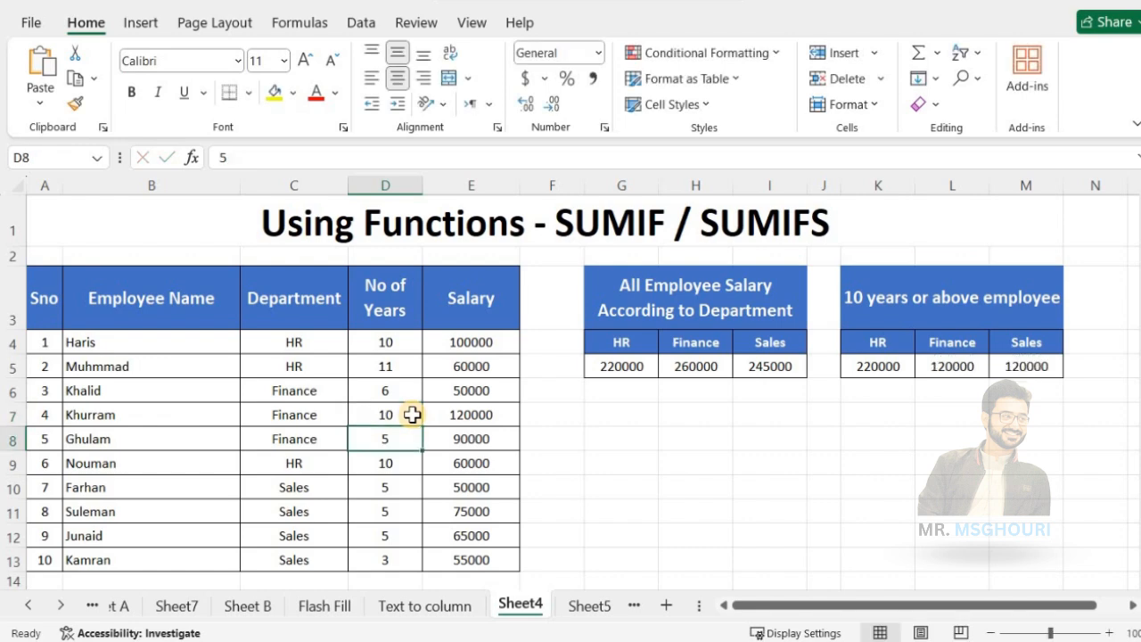
pyautogui.click(410, 415)
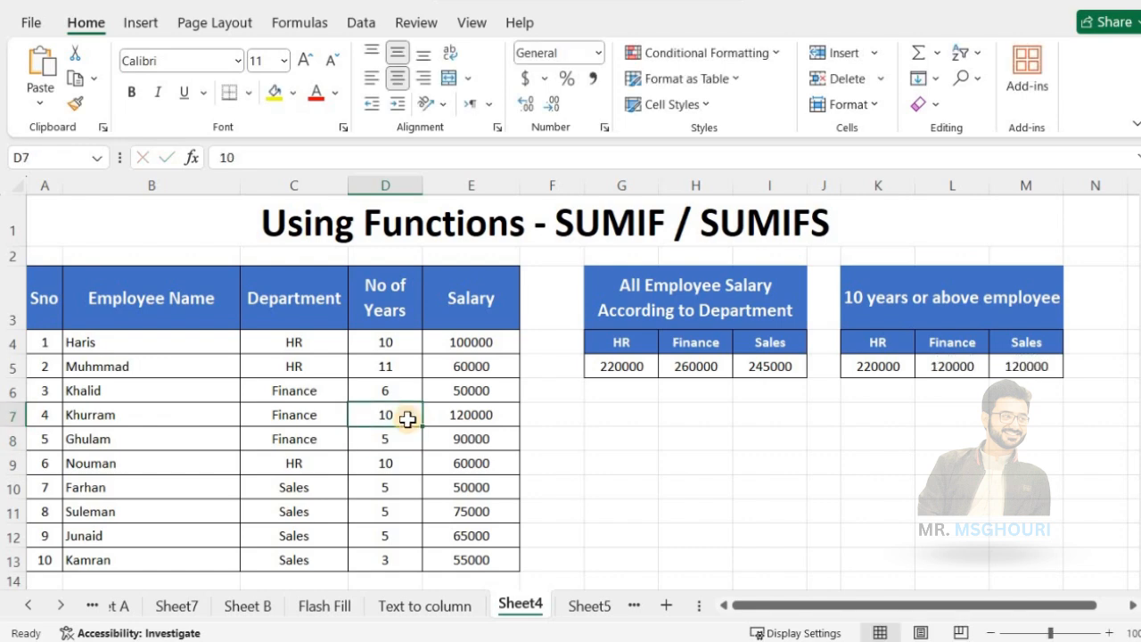
# Correct the department criterion in the SUMIFS formula in M5 to "sales", keeping the rest of the formula
pyautogui.click(1023, 364)
pyautogui.click(414, 158)
pyautogui.press('BackSpace')
pyautogui.press('BackSpace')
pyautogui.press('BackSpace')
pyautogui.press('BackSpace')
pyautogui.press('BackSpace')
pyautogui.press('BackSpace')
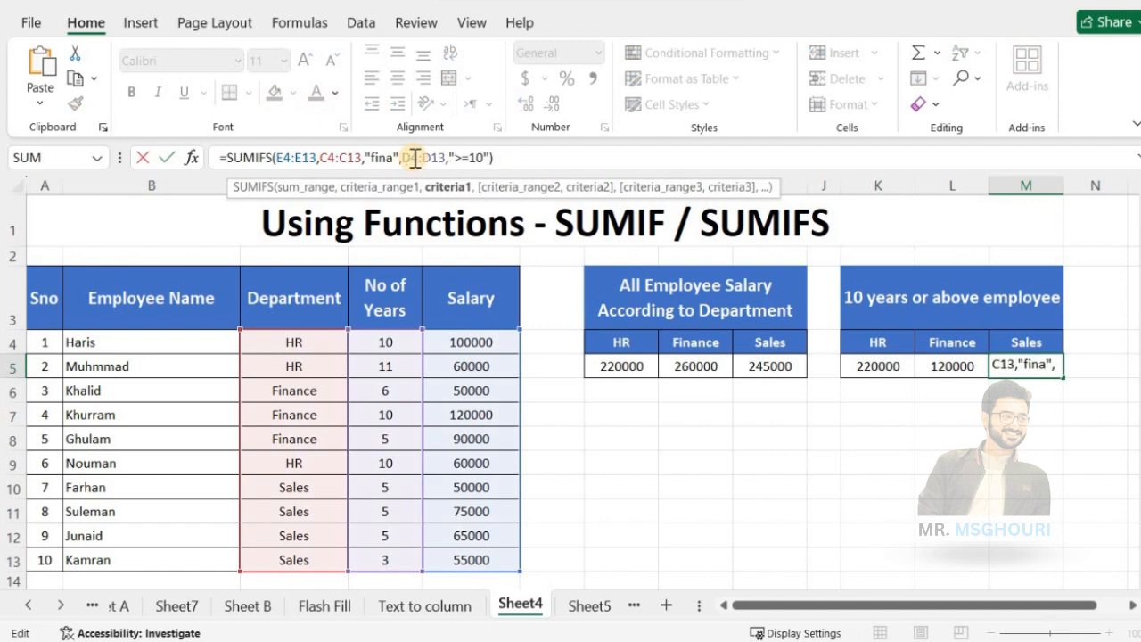
pyautogui.press('BackSpace')
pyautogui.write('sales')
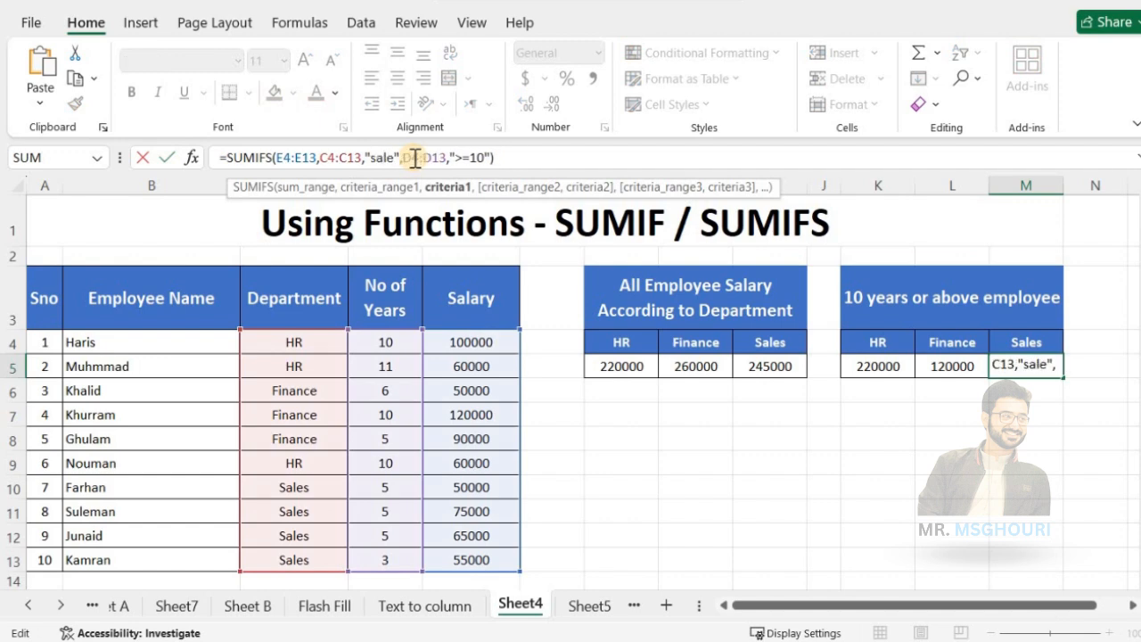
pyautogui.press('Return')
pyautogui.click(415, 432)
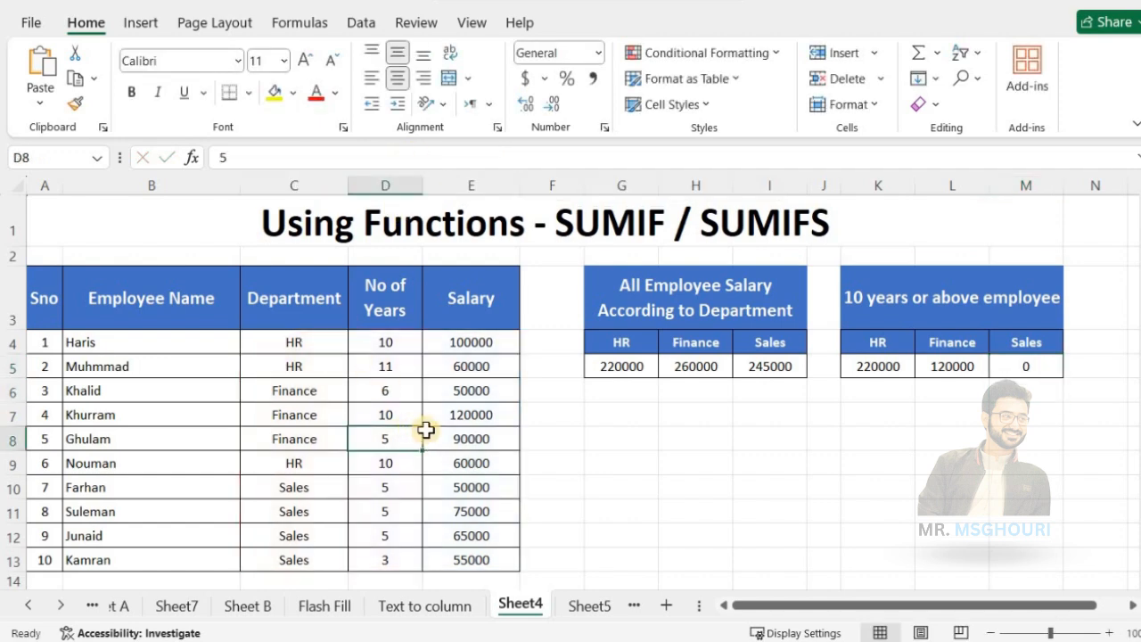